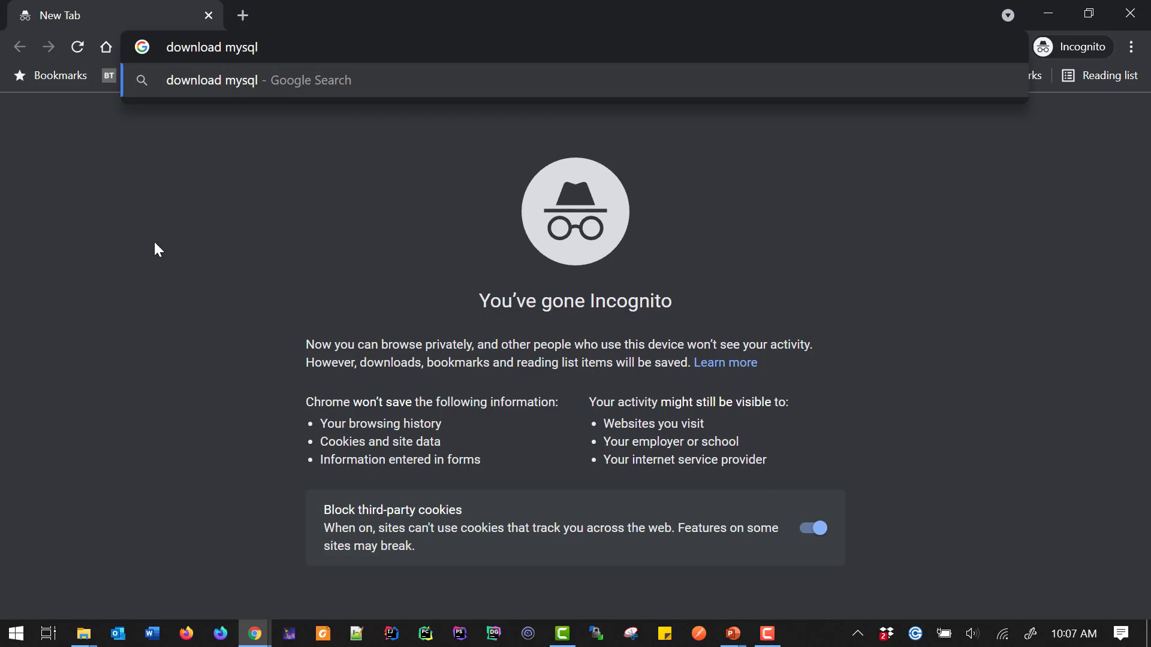
Search for "download mysql installer" and open the MySQL Installer download page
text(installer)
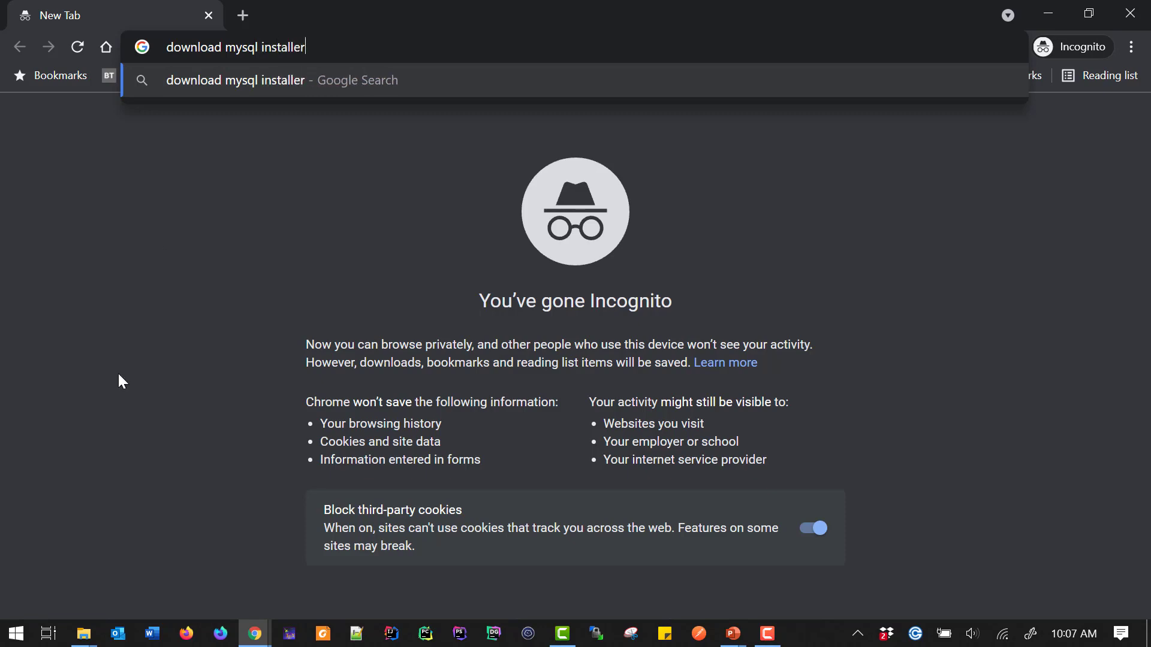
key(Return)
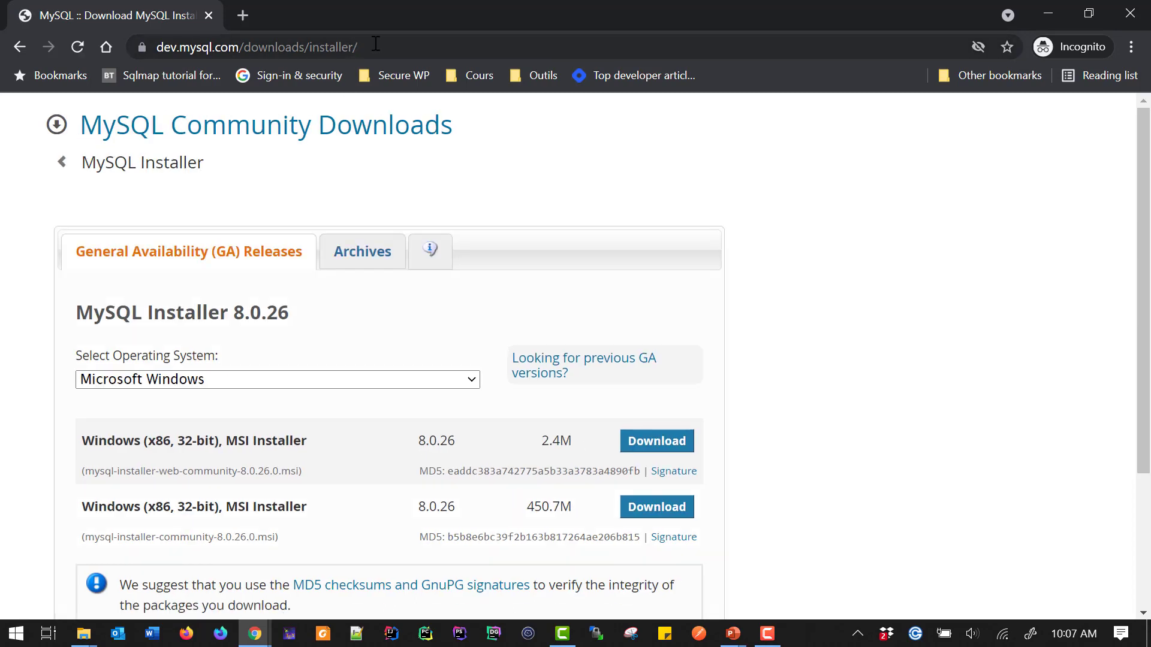
drag(372, 46, 150, 44)
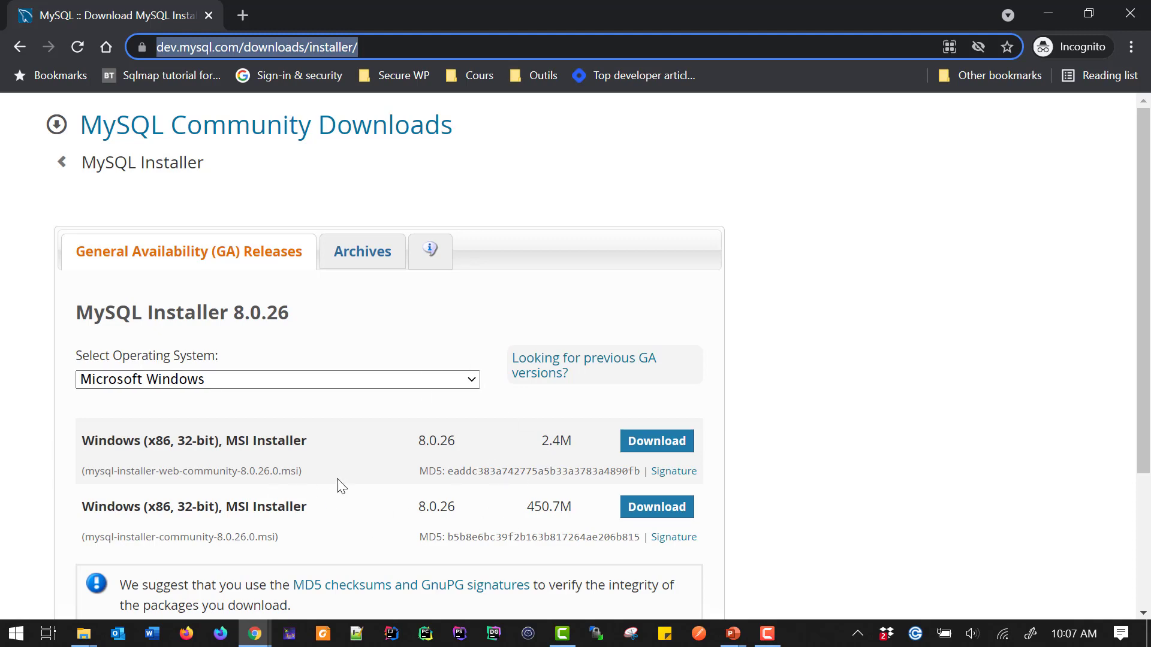
Download the 450.7M mysql-installer-community-8.0.26.0.msi Windows installer, skipping the Oracle account login
scroll(580, 448, down, 3)
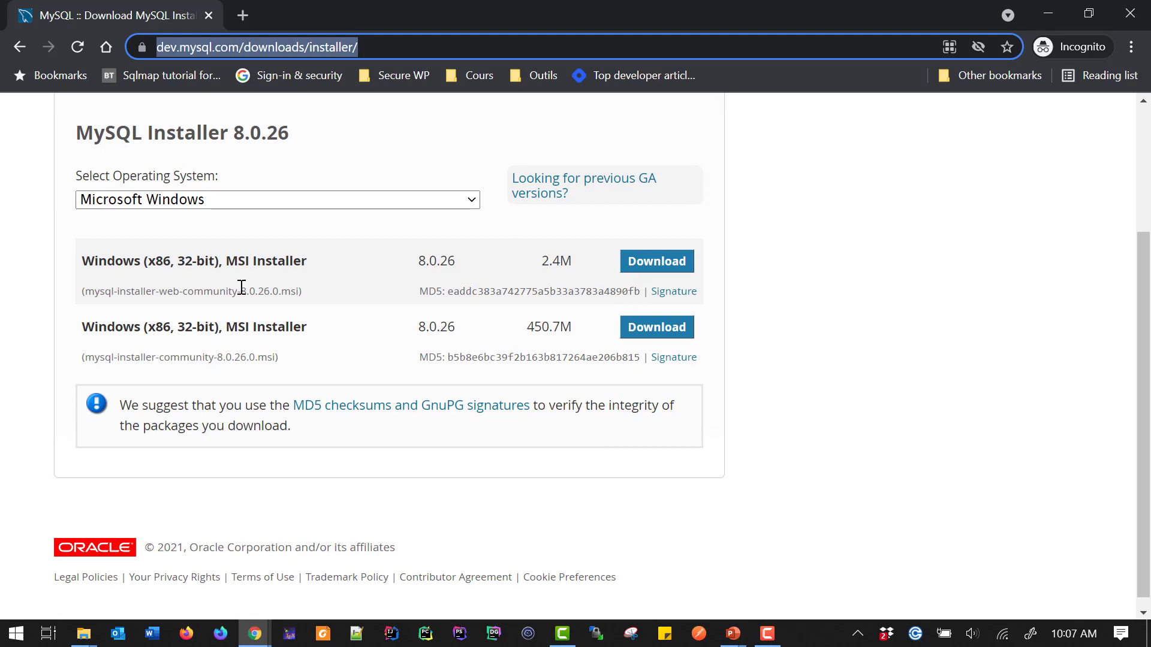
click(662, 337)
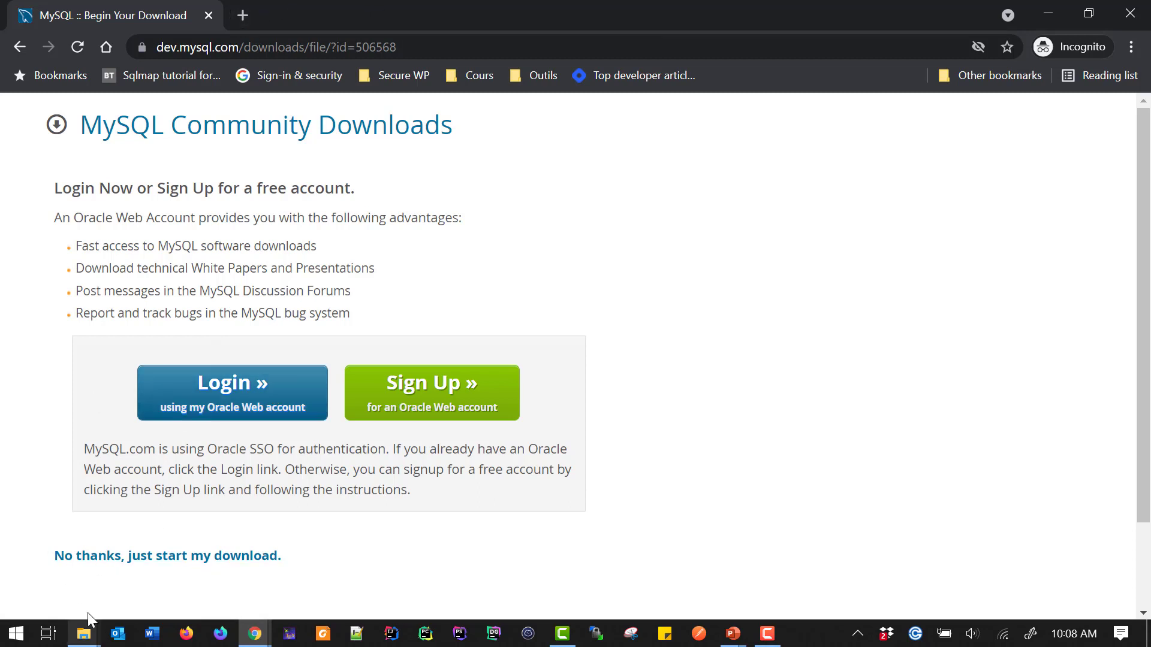
click(115, 564)
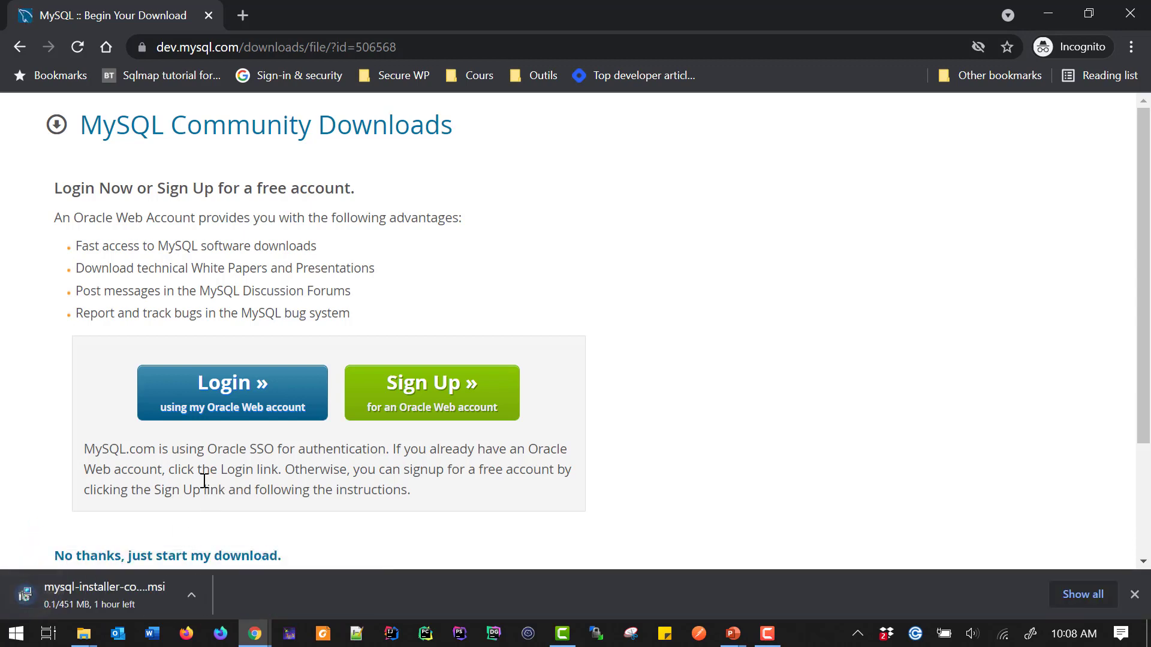
In a new tab, search for "plsql oracle enligne\"
click(237, 21)
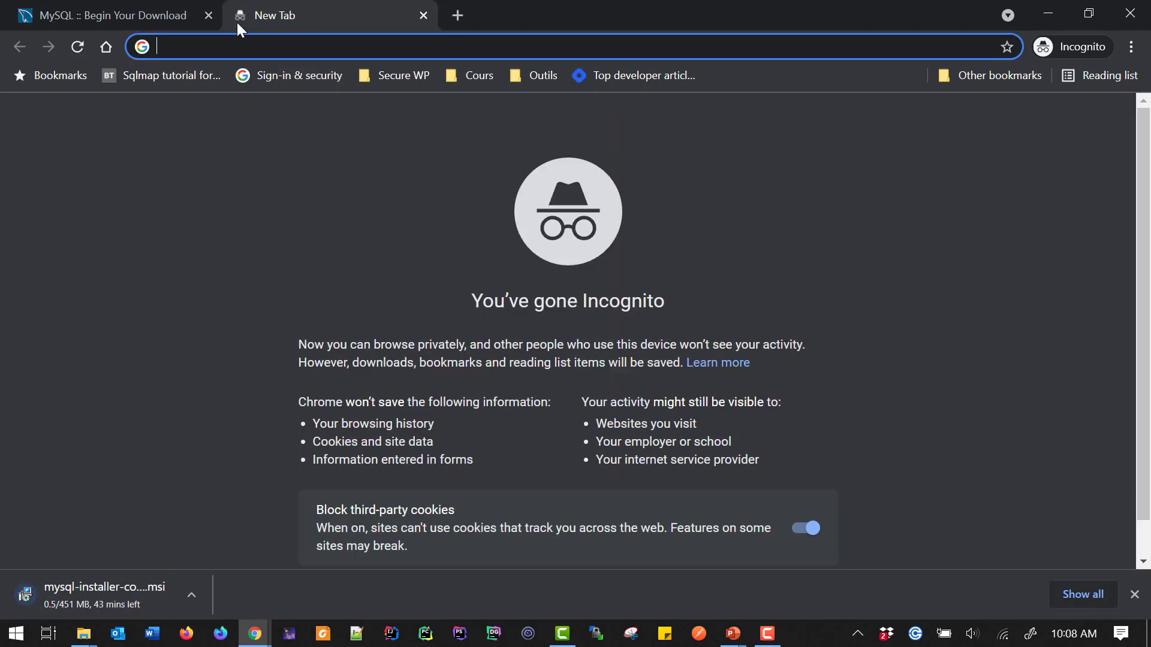
text(plsql )
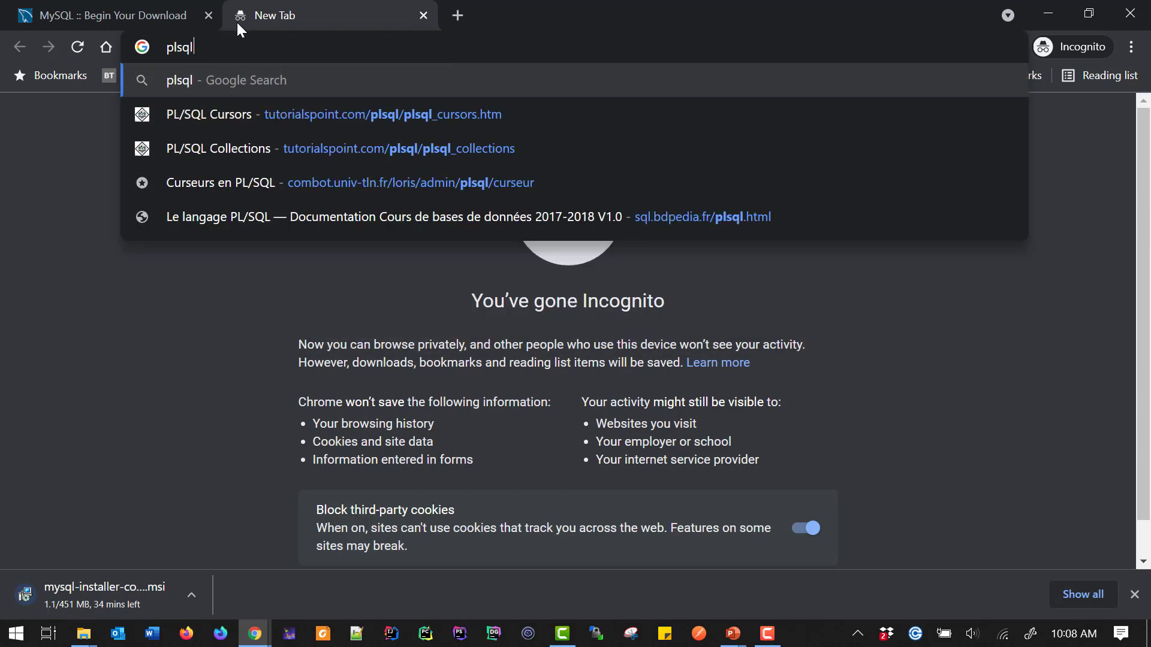
text(oracle en)
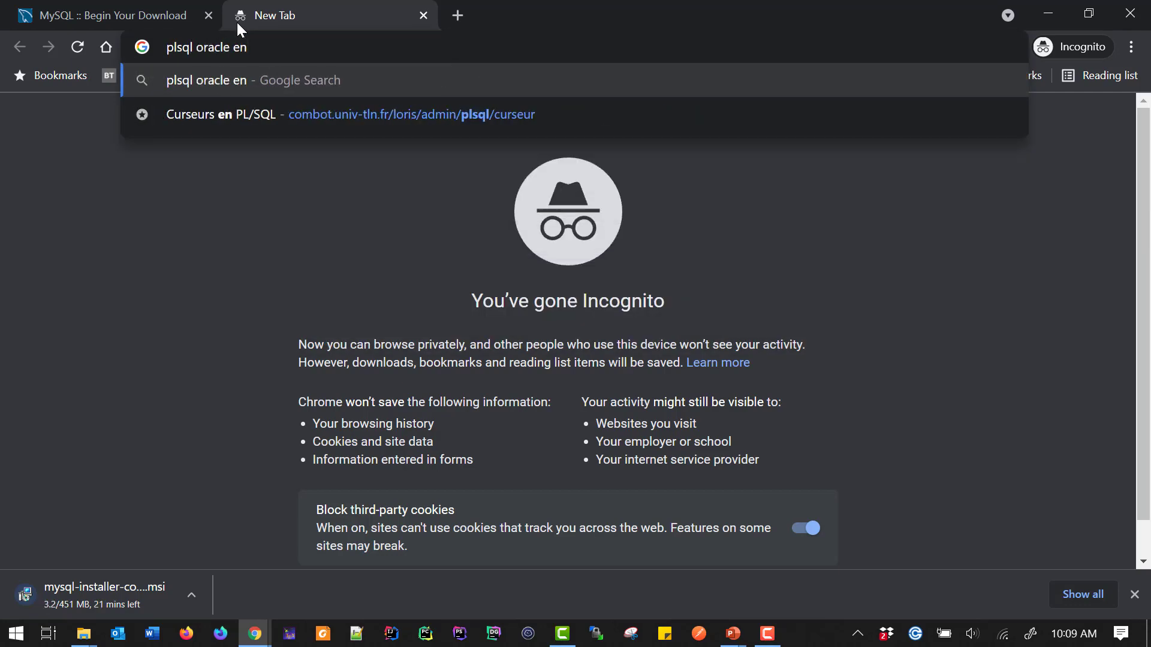
text(ligne\)
key(Return)
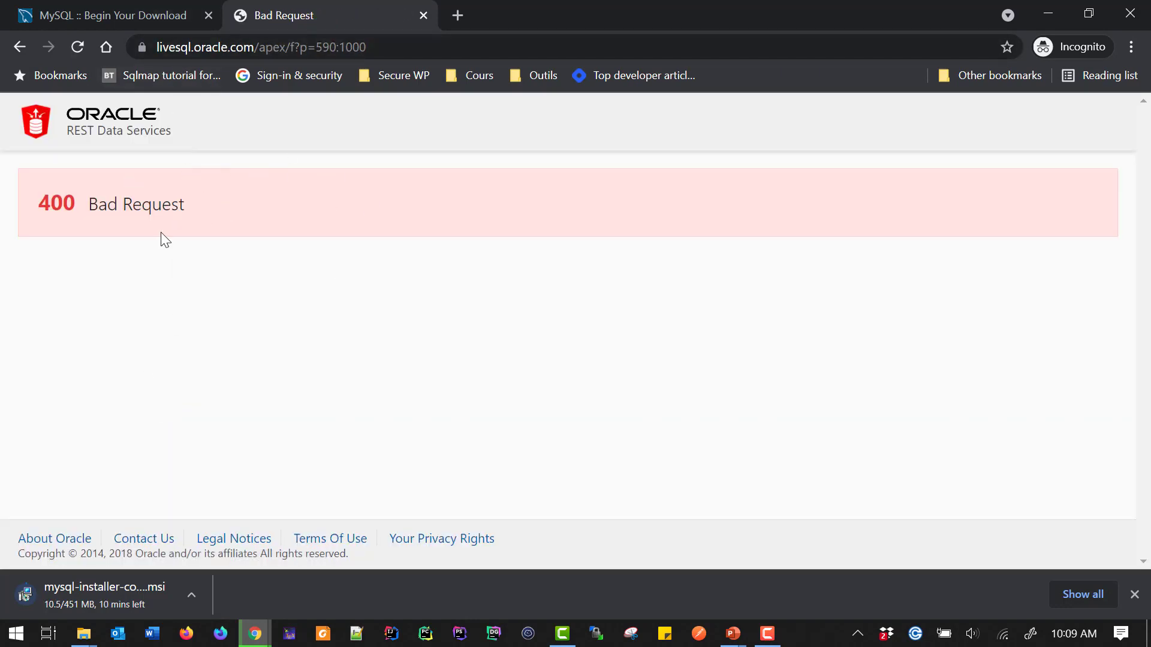
Return to the search results and open the Oracle Live SQL page on oracle.com
key(alt+Left)
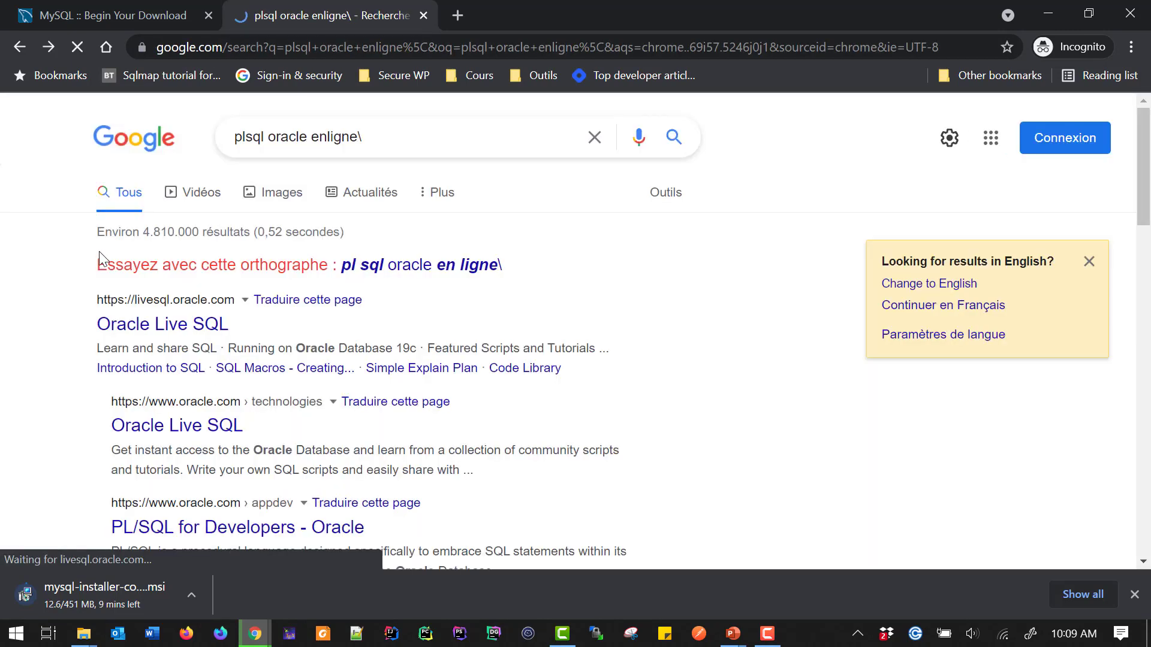
click(148, 427)
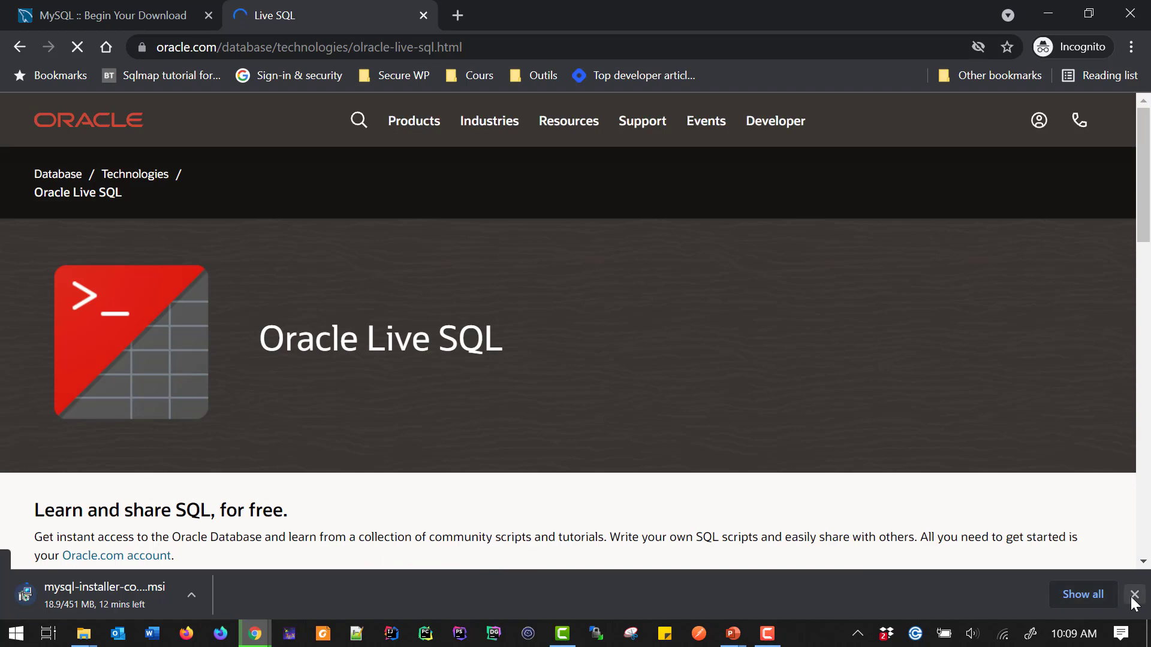
scroll(279, 372, down, 5)
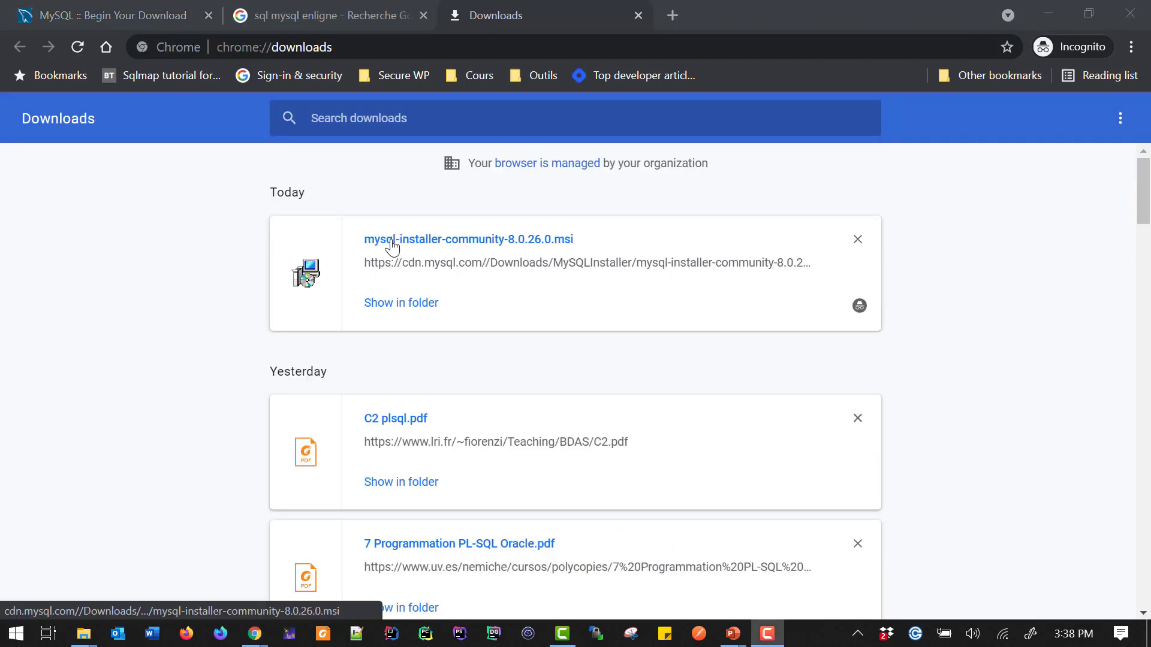
Launch the downloaded mysql-installer-community-8.0.26.0.msi from the downloads list
click(392, 240)
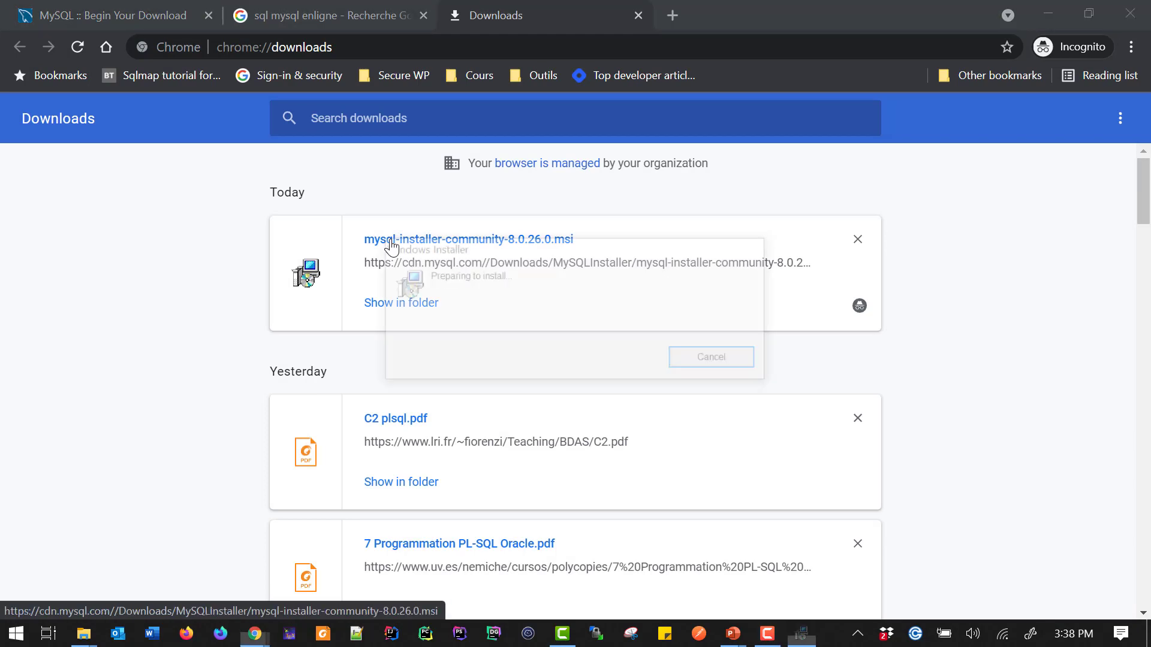
click(1047, 18)
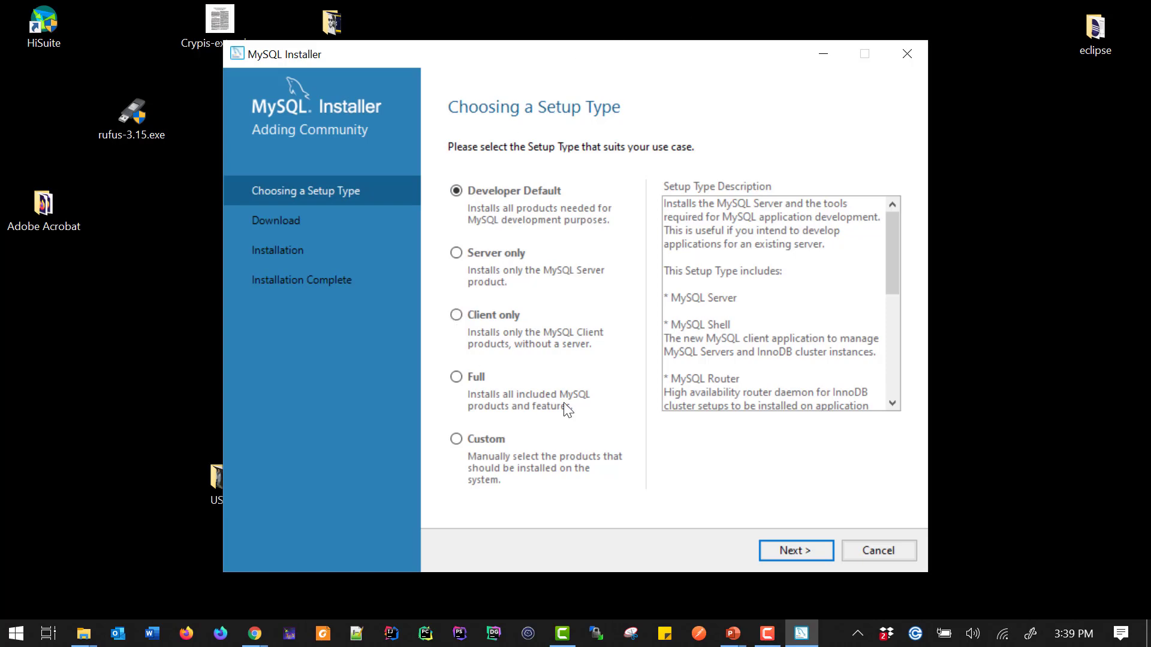
Compare the installer's setup type options and read each setup type description
click(489, 264)
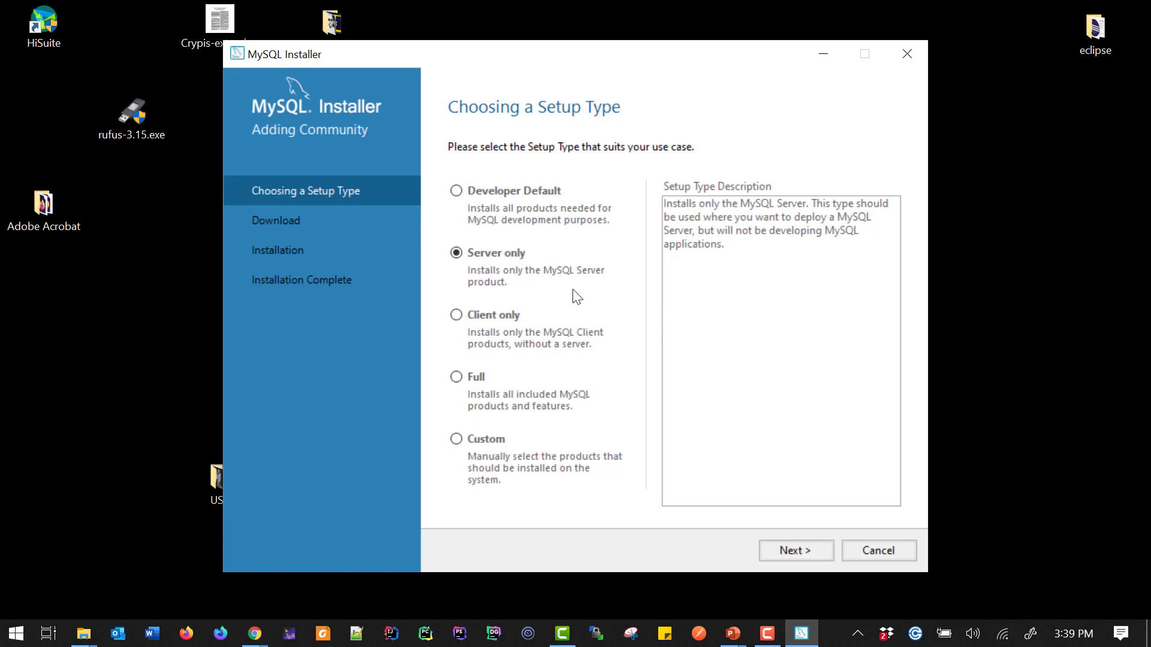
click(490, 316)
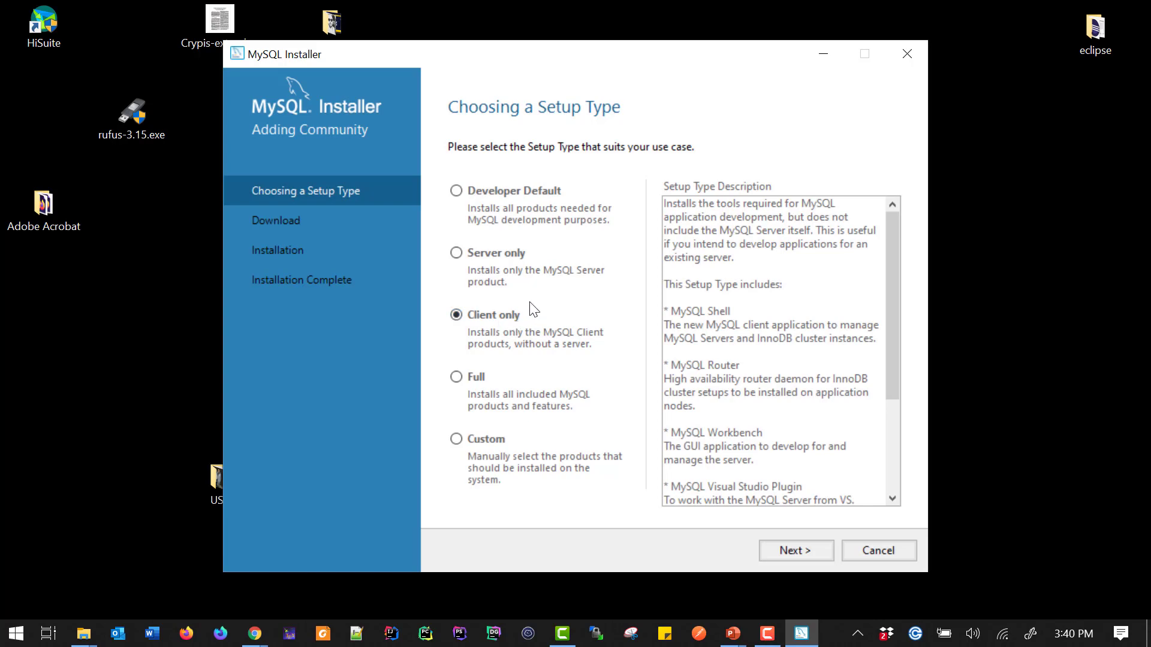
click(485, 380)
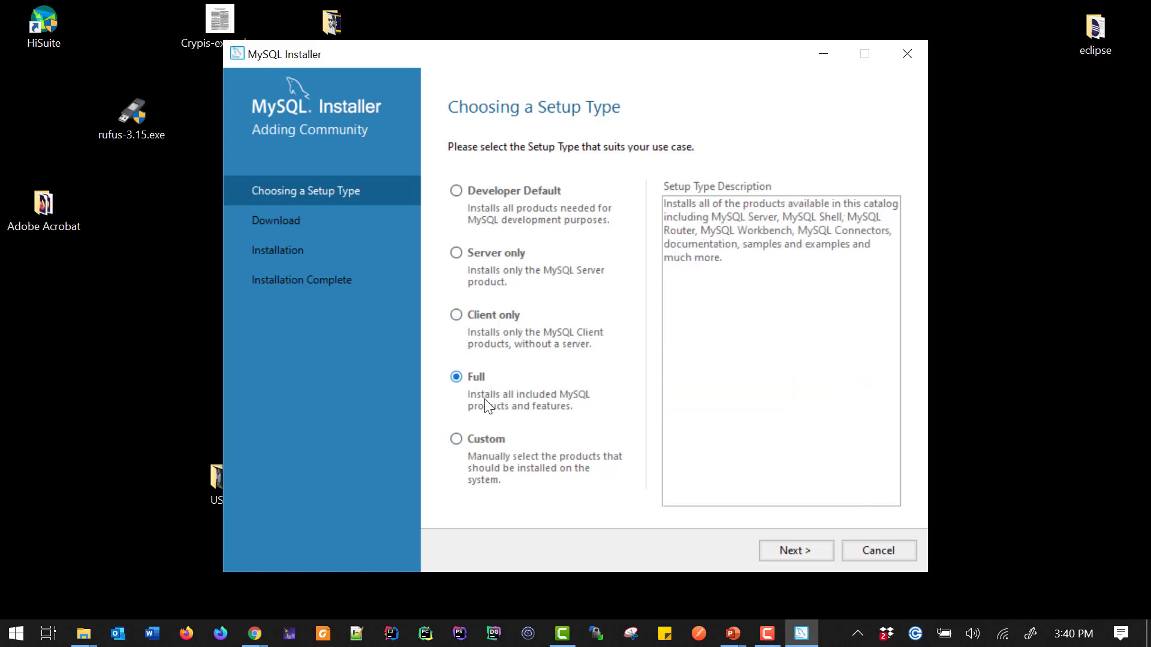
click(483, 444)
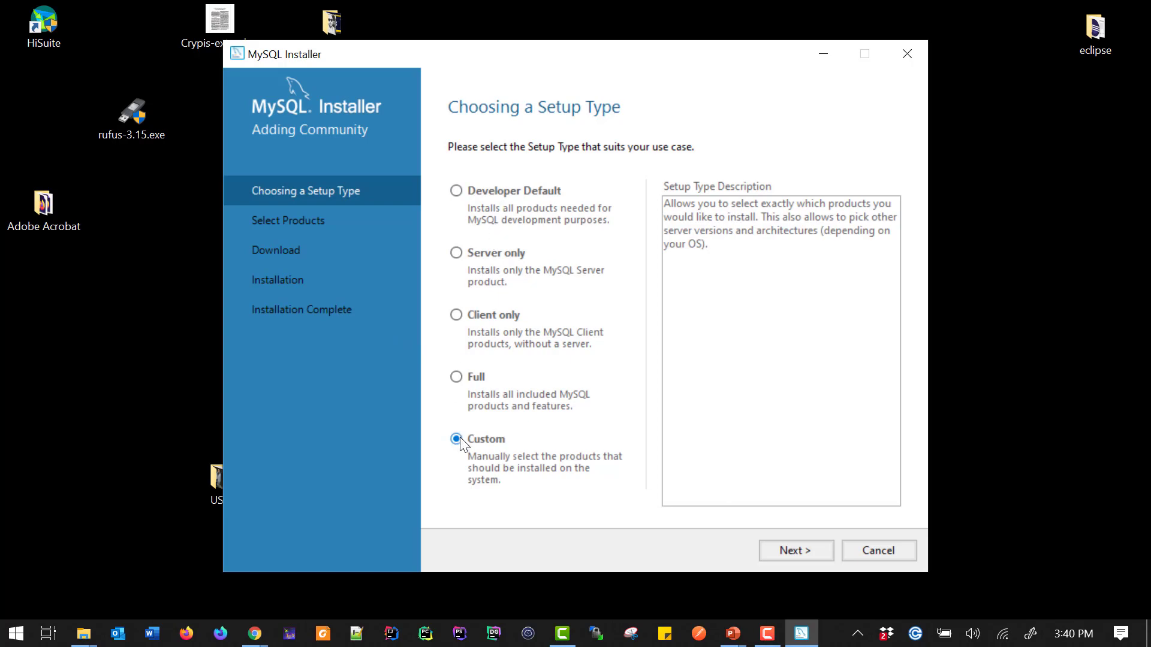
click(508, 188)
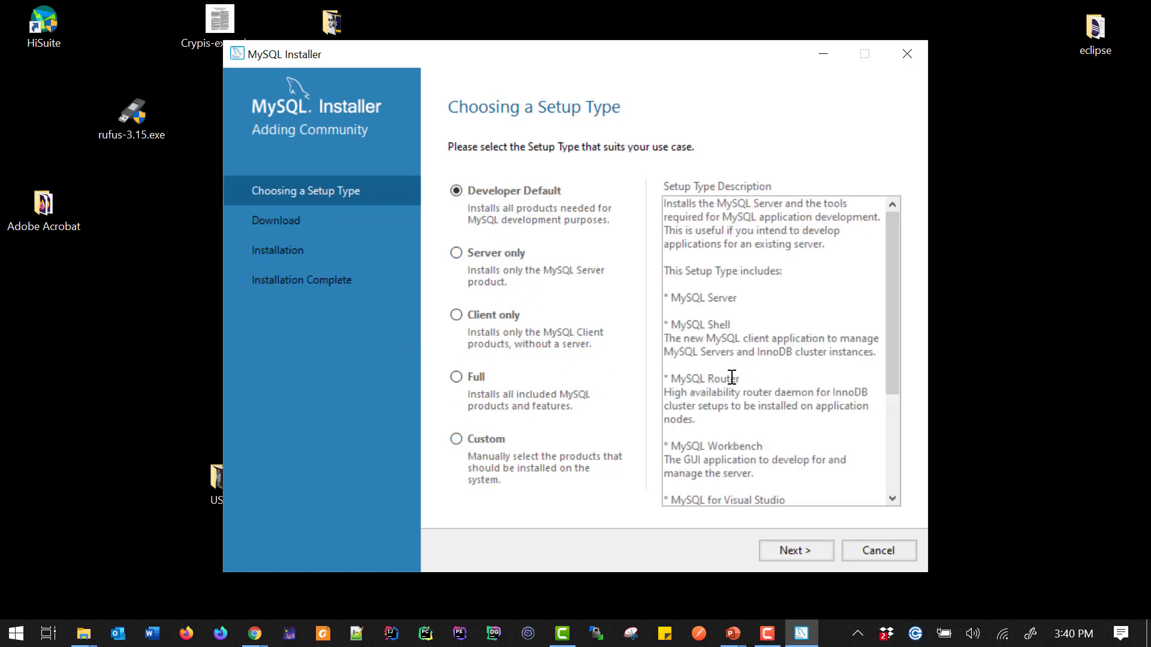
drag(665, 298, 717, 324)
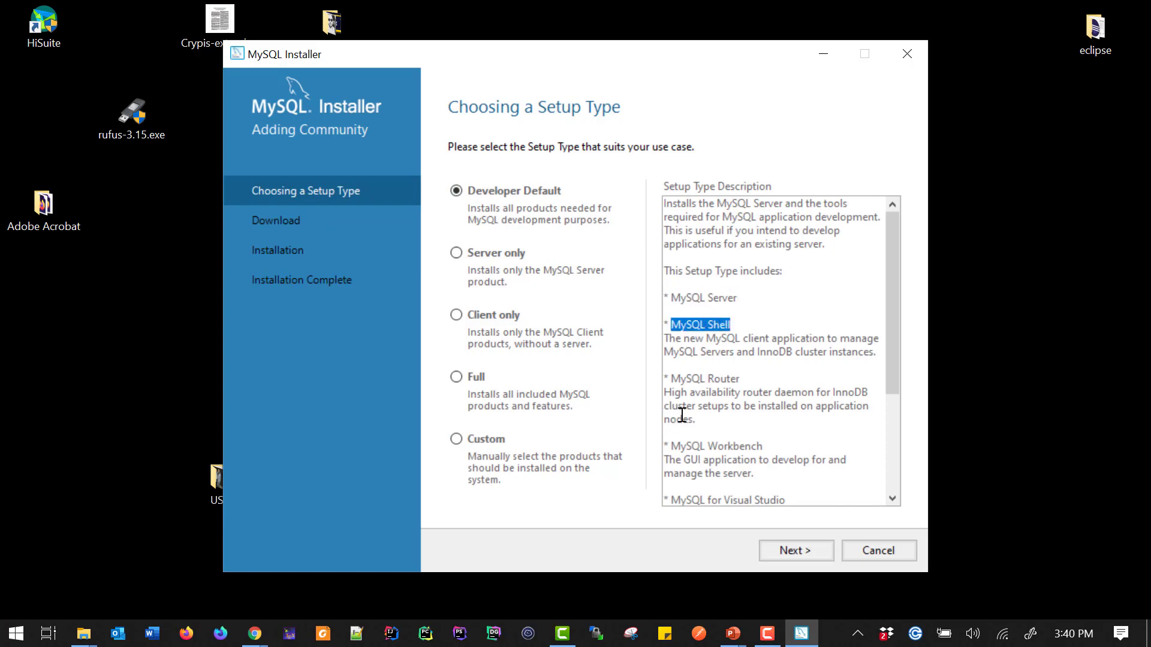
scroll(787, 393, down, 1)
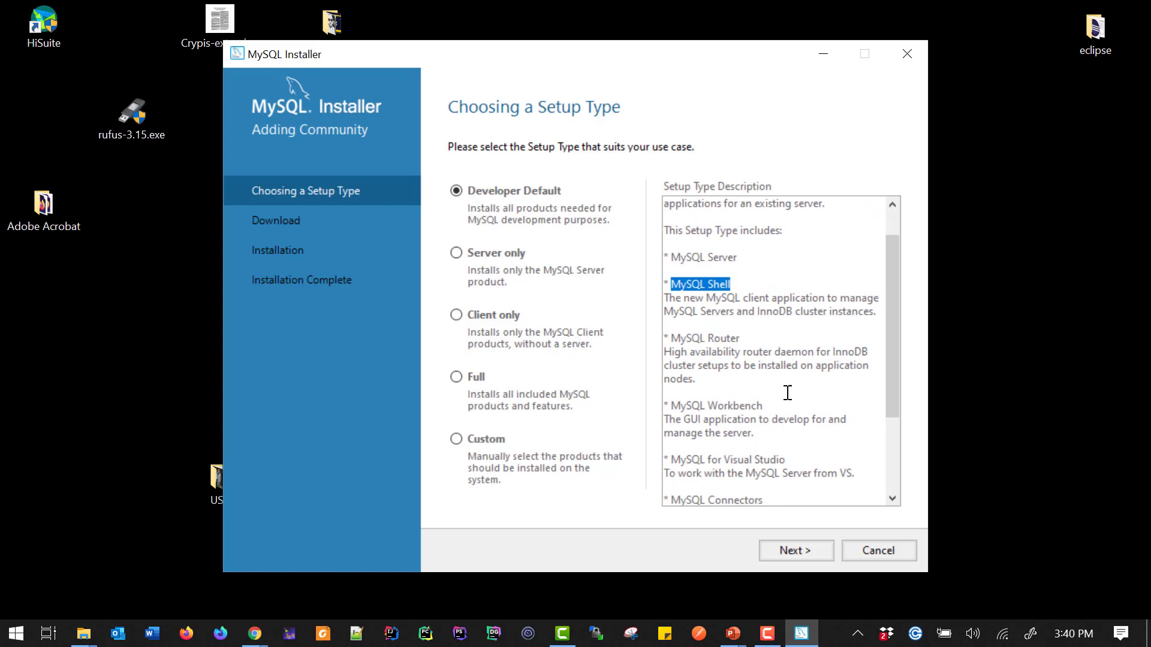
drag(706, 339, 742, 340)
scroll(765, 407, down, 1)
click(701, 359)
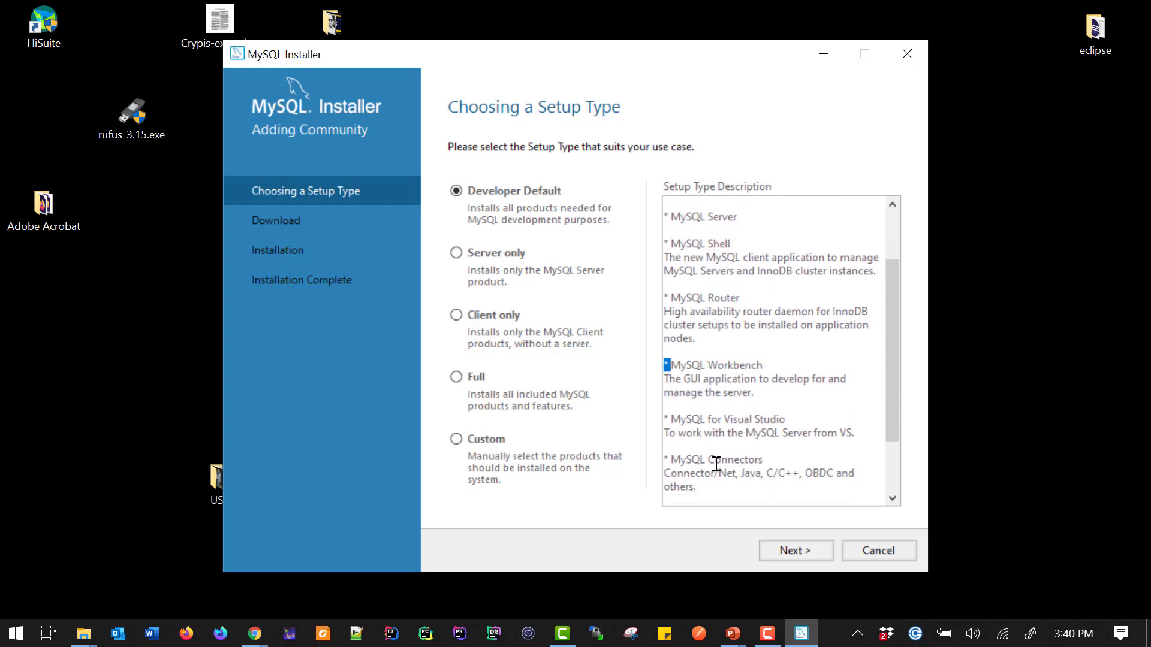
Choose the Custom setup type, continue, and expand the MySQL Servers tree down to MySQL Server 8.0.26 - X64
click(483, 440)
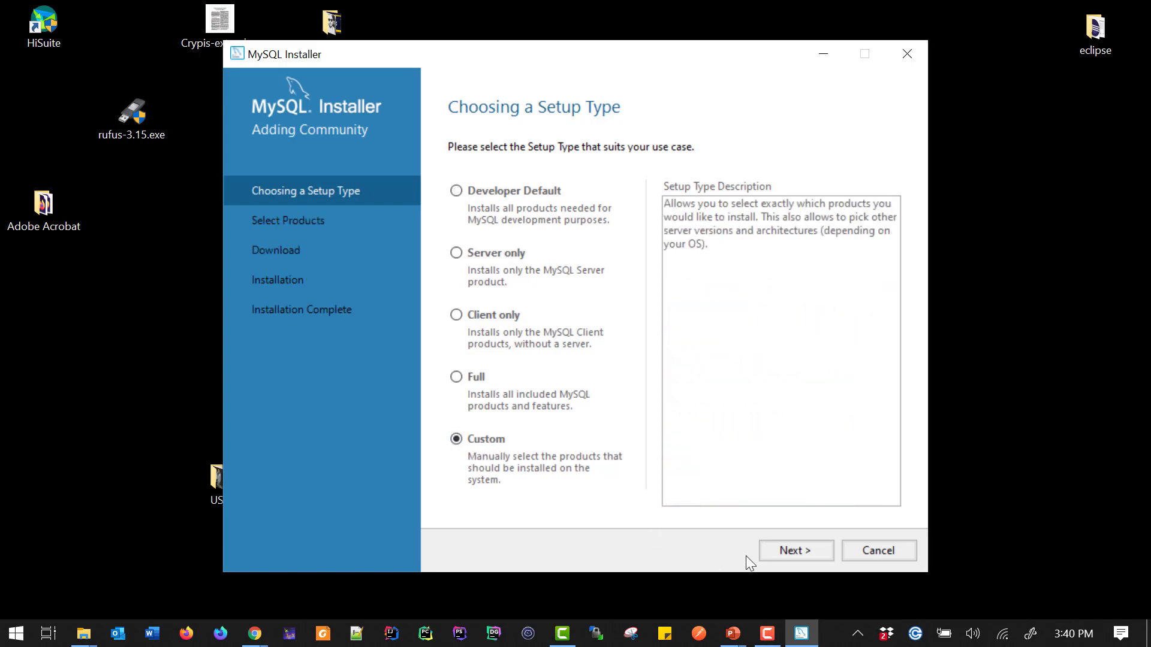
click(780, 552)
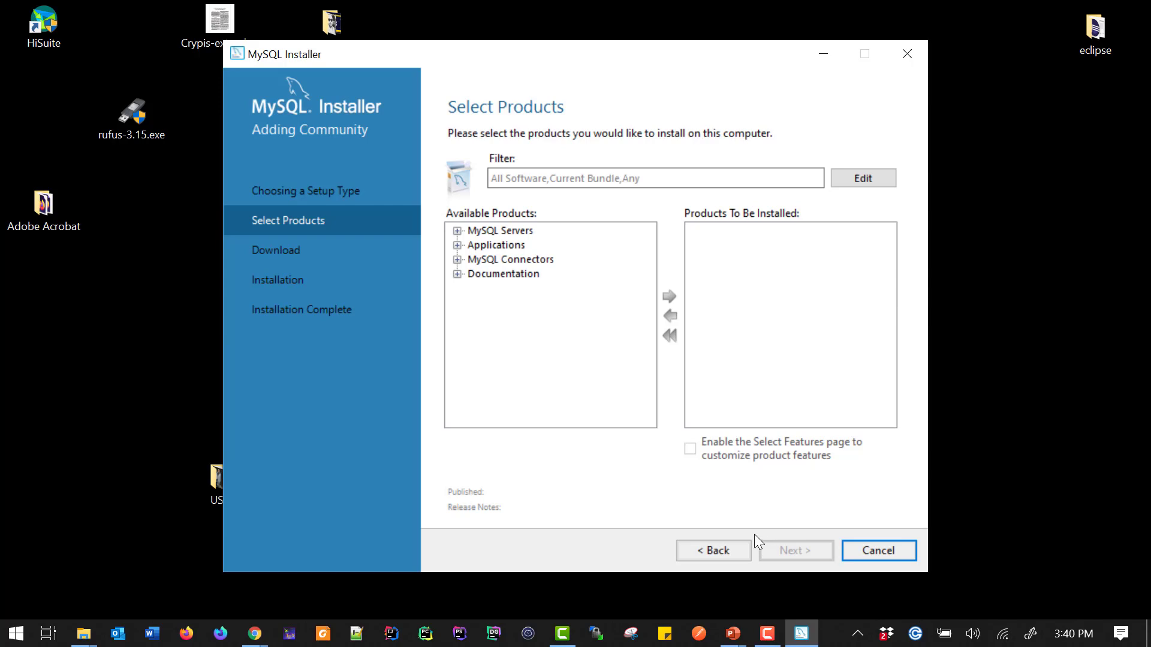
click(456, 231)
click(474, 245)
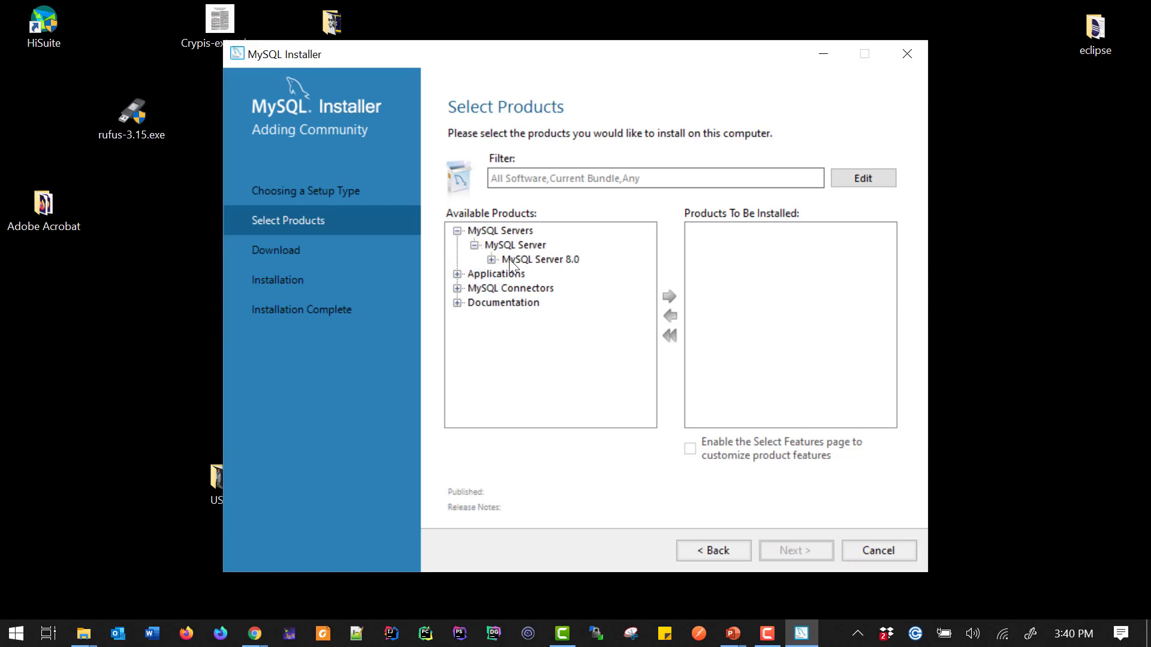
click(491, 259)
click(548, 275)
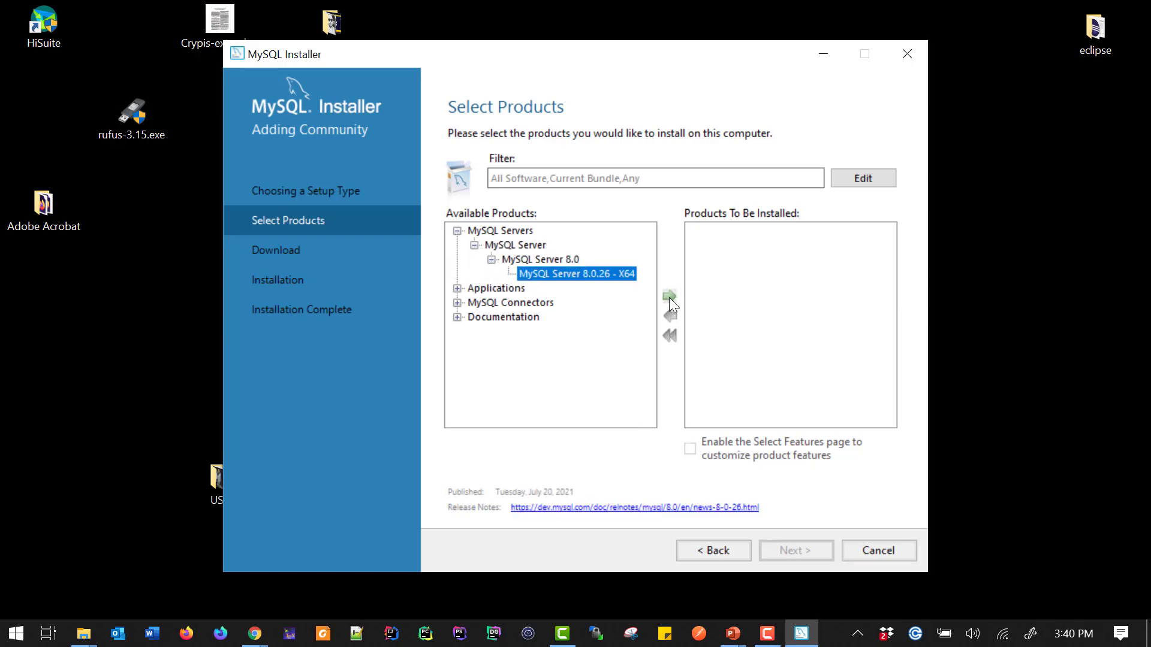
click(669, 297)
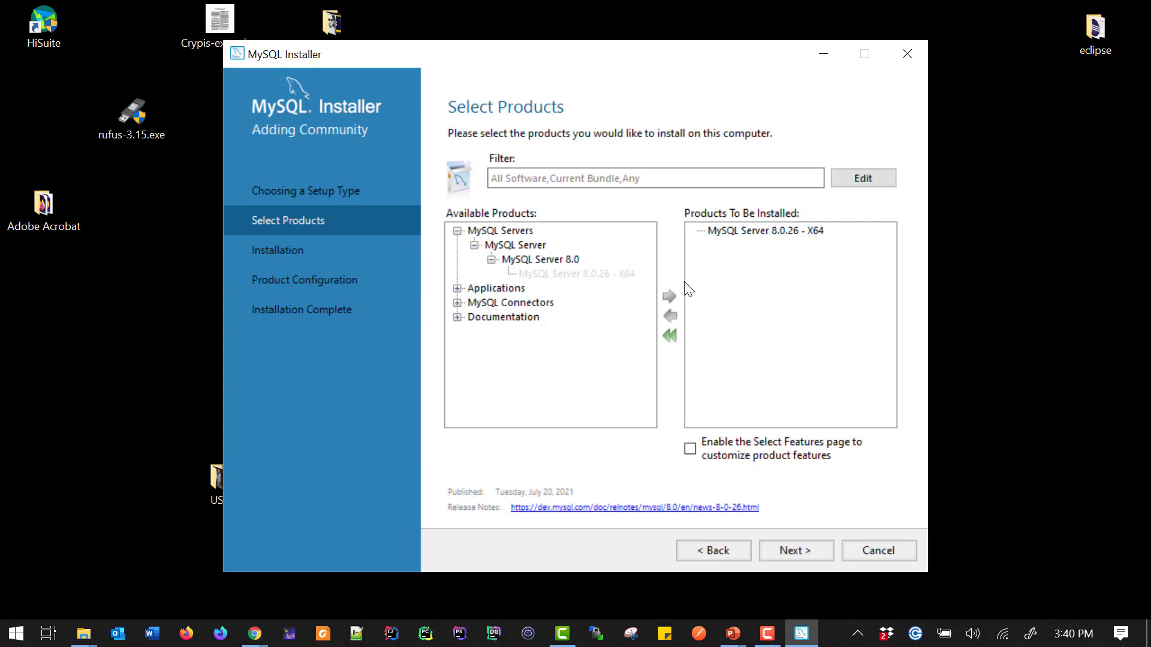
click(717, 231)
click(677, 315)
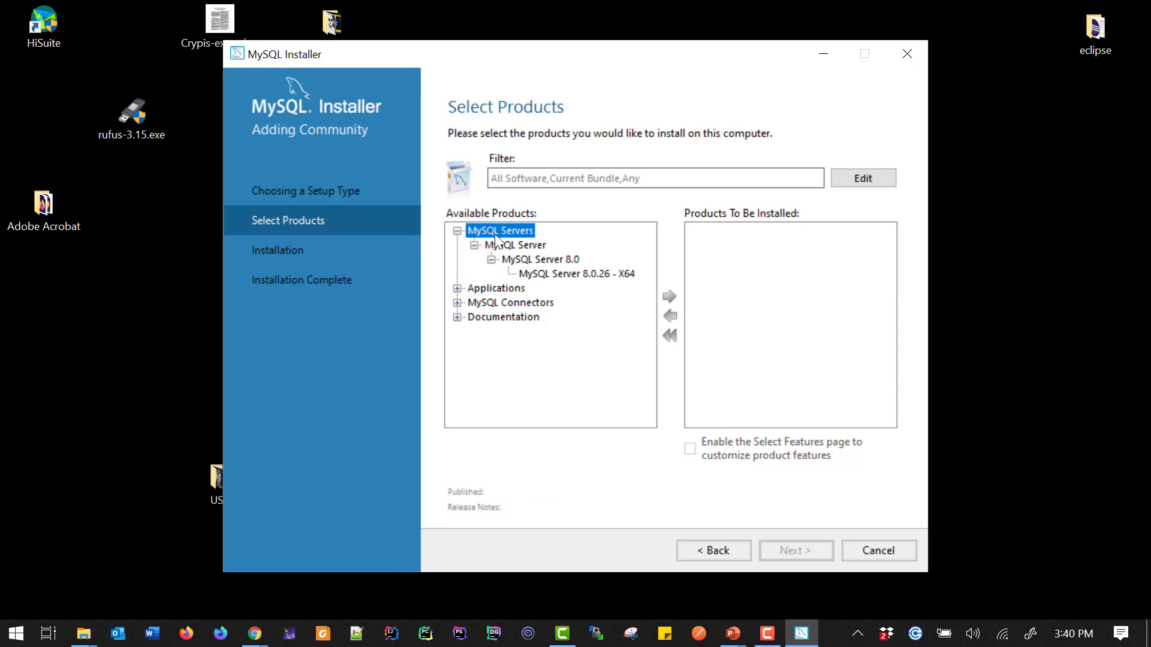
Add MySQL Server 8.0.26 - X64 to the products to be installed
click(503, 245)
click(527, 259)
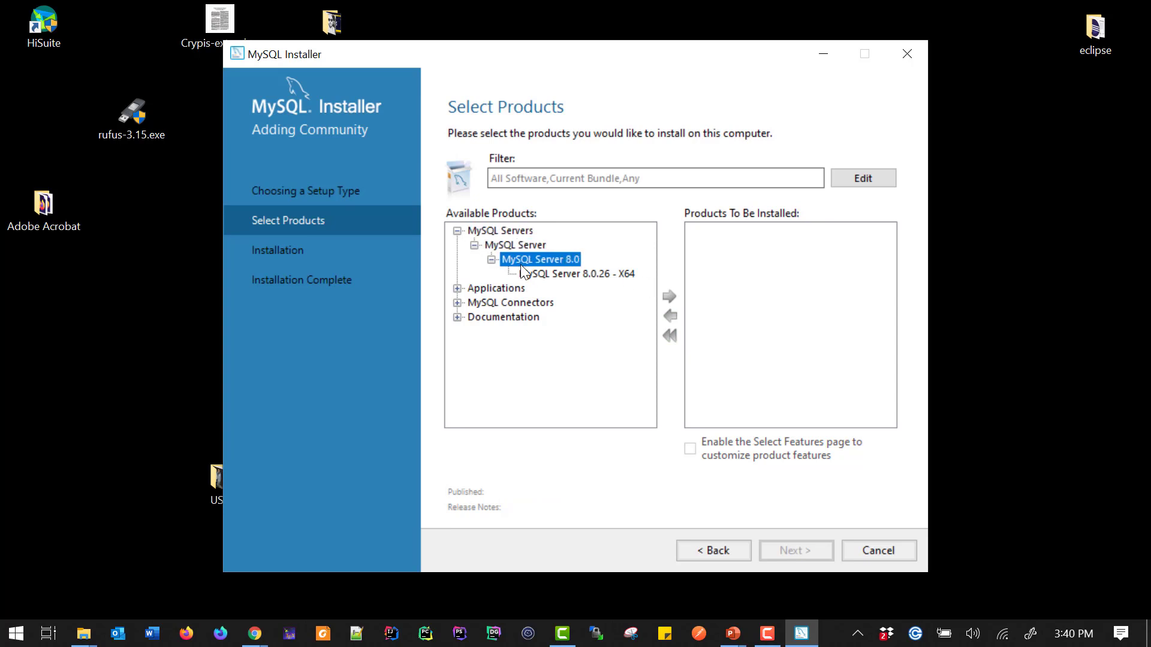
click(533, 272)
click(674, 298)
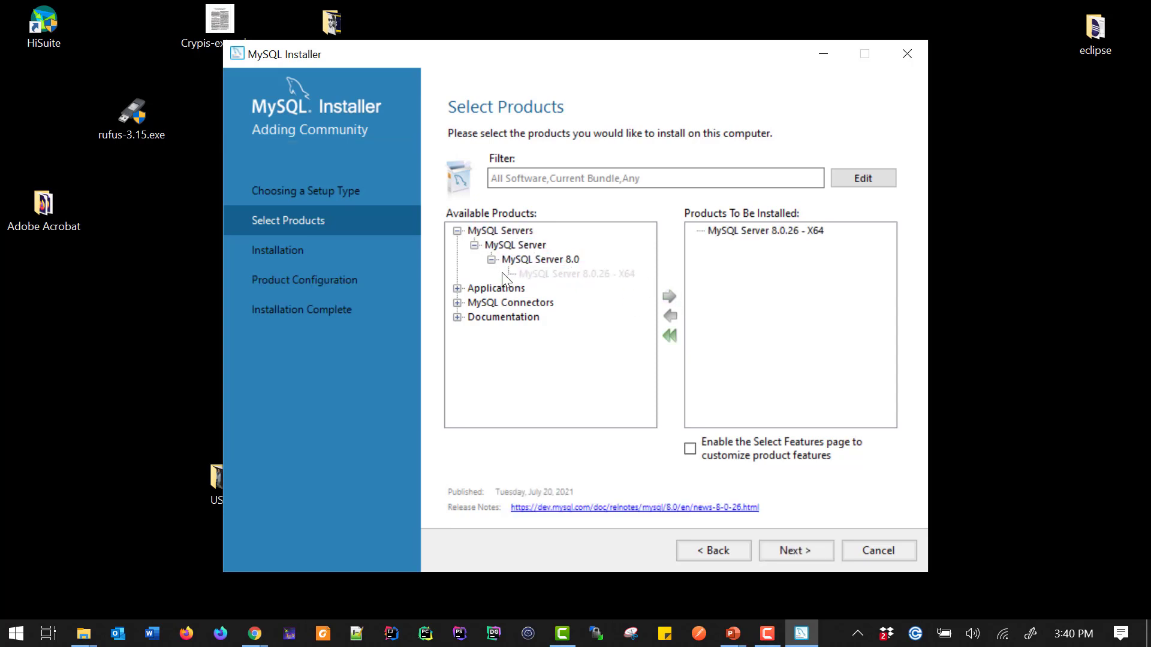
Expand Applications and add MySQL Workbench 8.0.26 - X64 to the products to be installed
click(456, 231)
click(456, 246)
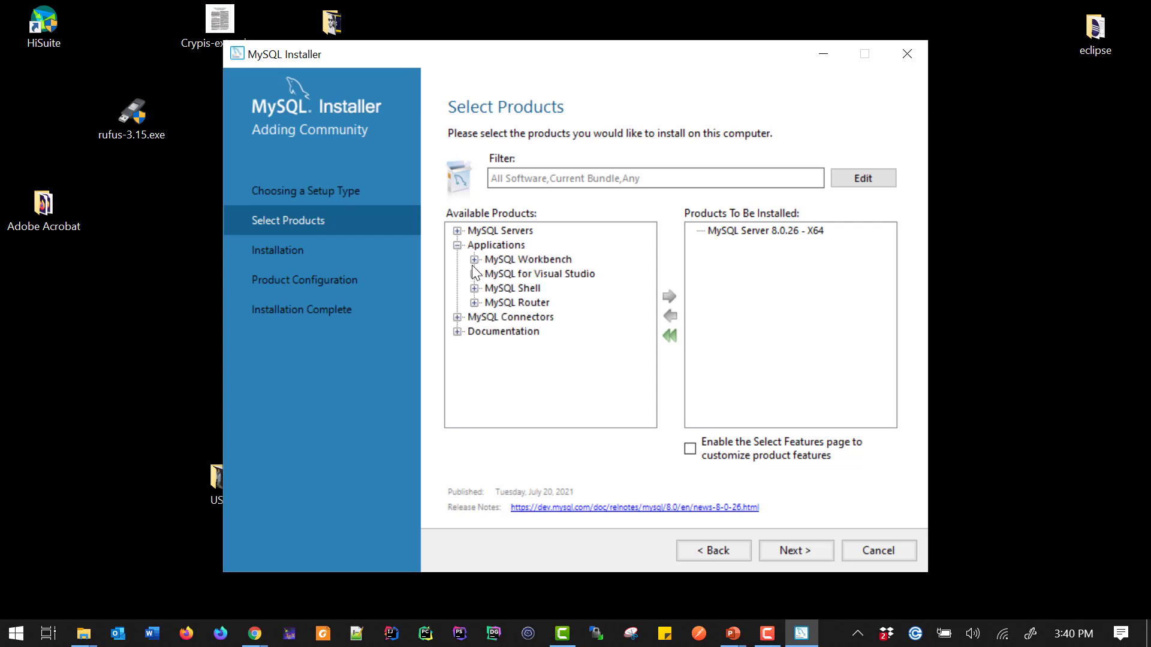
click(474, 259)
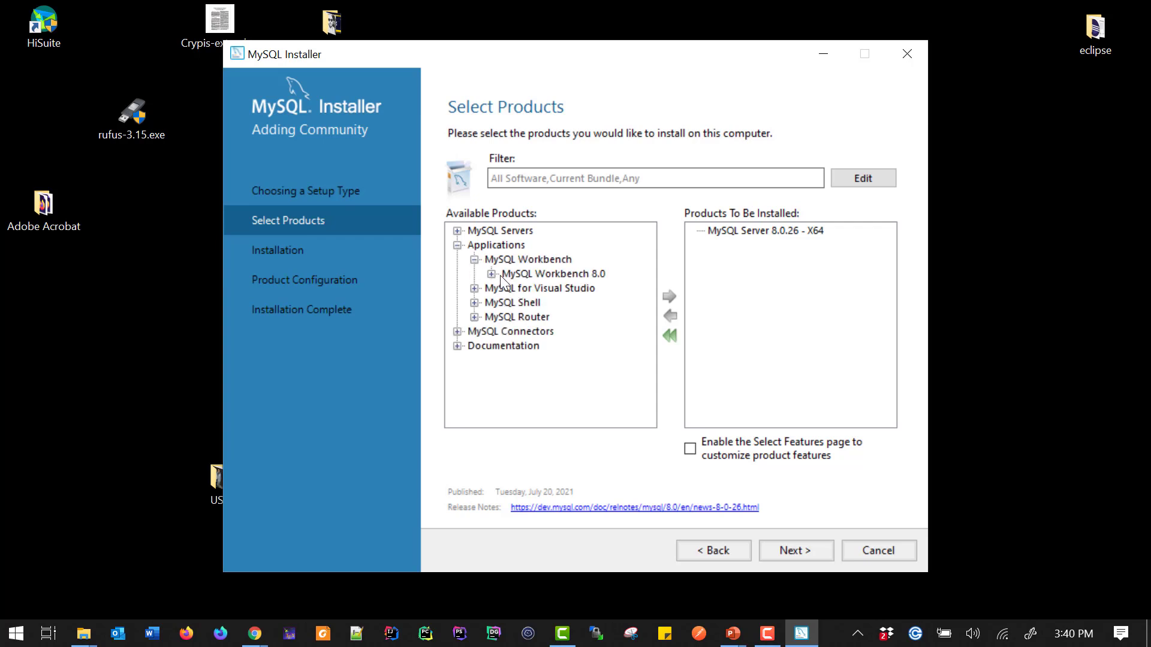
click(492, 274)
click(563, 288)
click(666, 297)
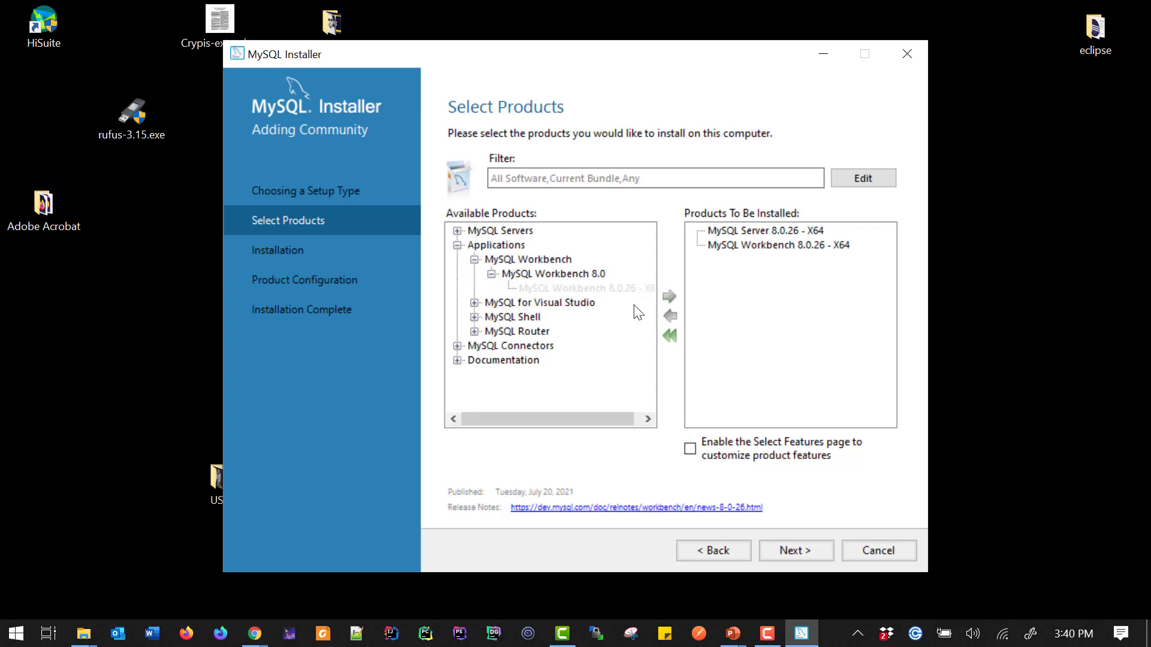
Browse the MySQL Router and MySQL Connectors branches of the available products tree
click(495, 334)
click(474, 332)
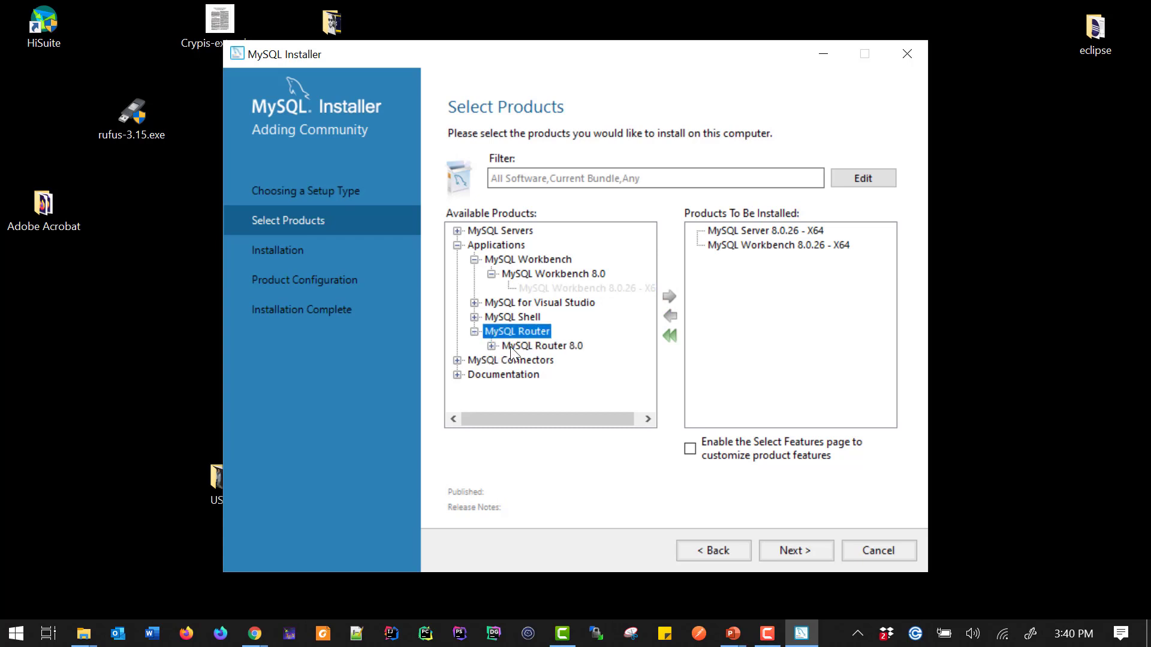
click(492, 346)
click(542, 361)
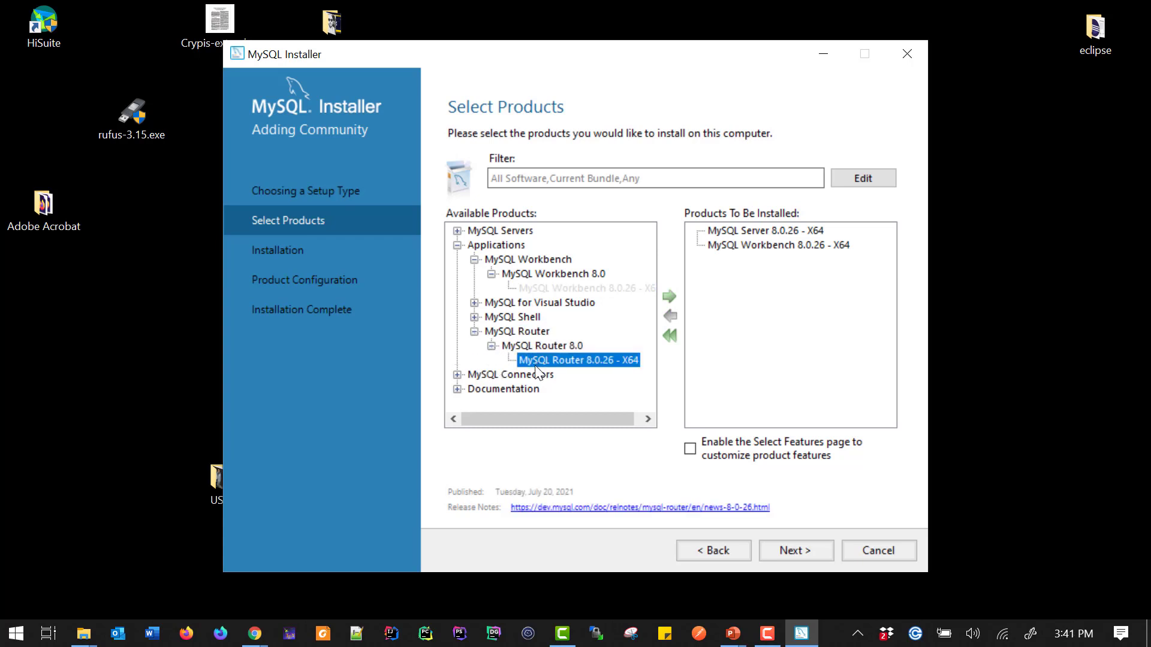
click(474, 331)
click(474, 260)
click(456, 245)
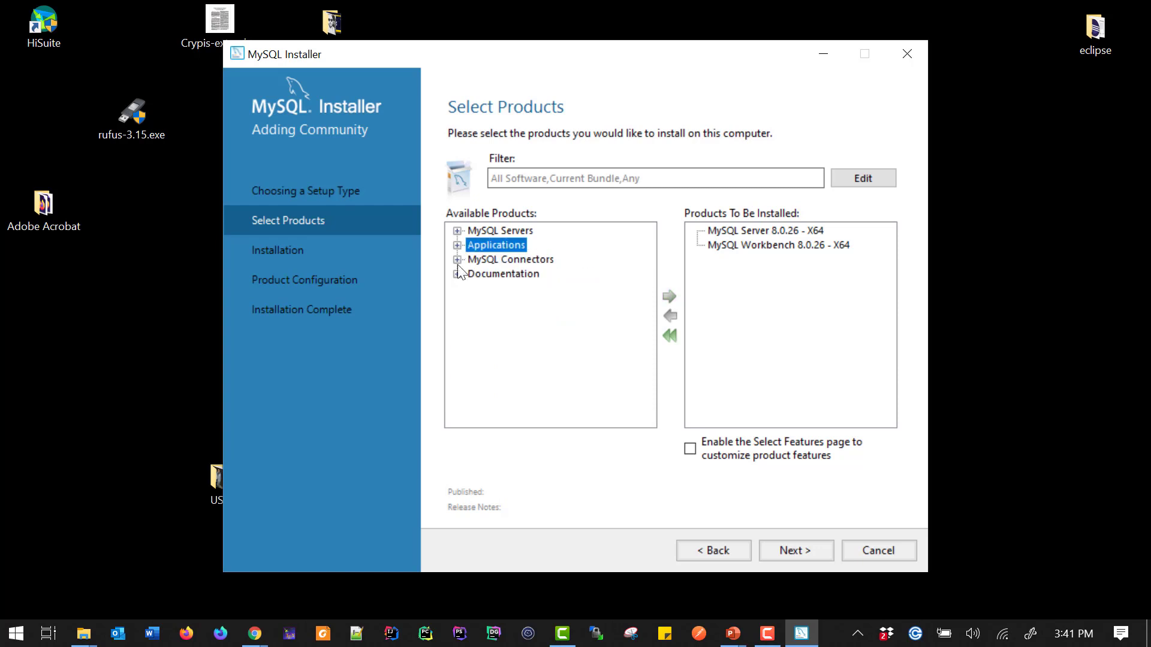
click(457, 261)
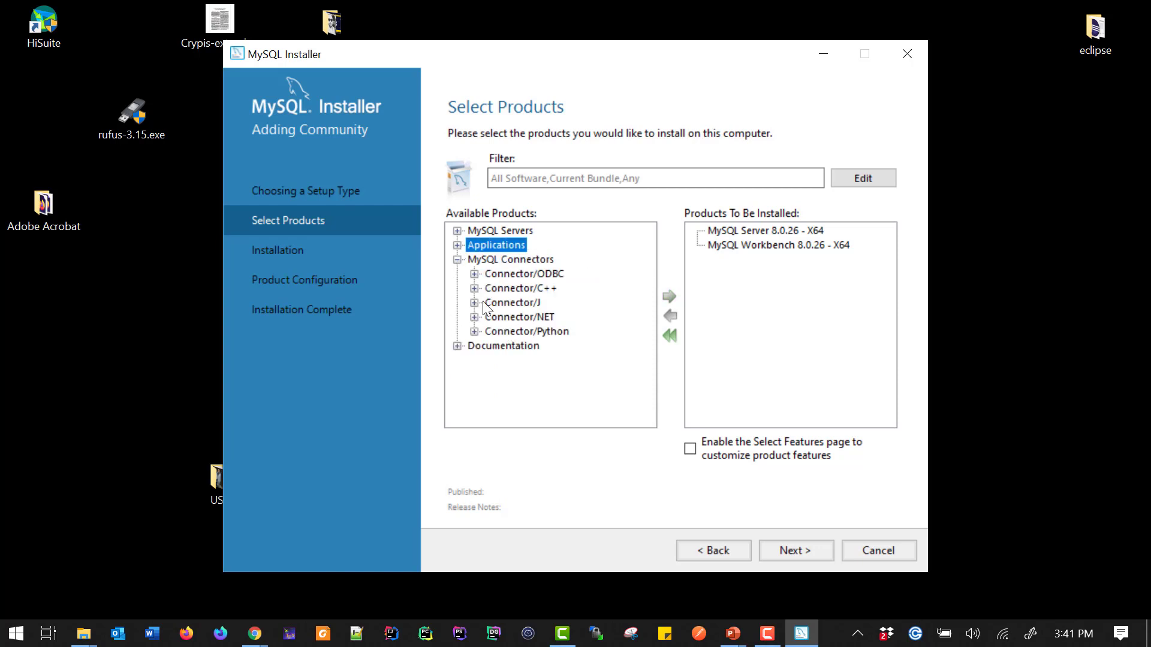
click(459, 261)
click(459, 261)
Continue past the Workbench path conflict, keeping C:\Program Files\MySQL\MySQL Workbench 8.0 as the install directory
click(776, 550)
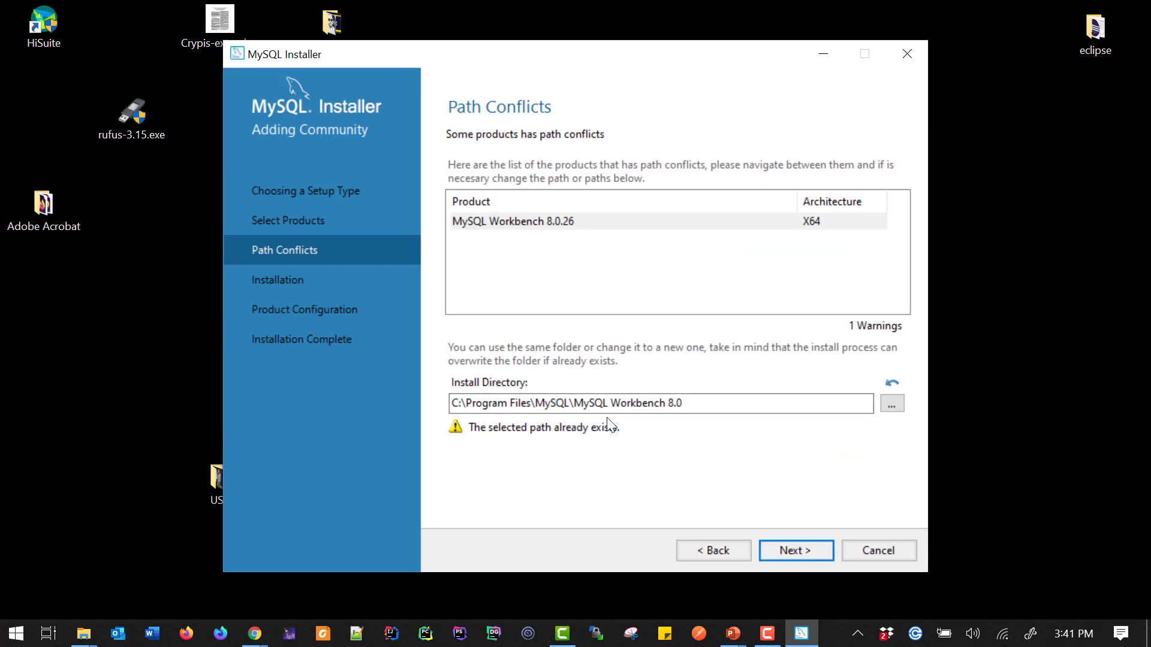
drag(583, 404, 684, 404)
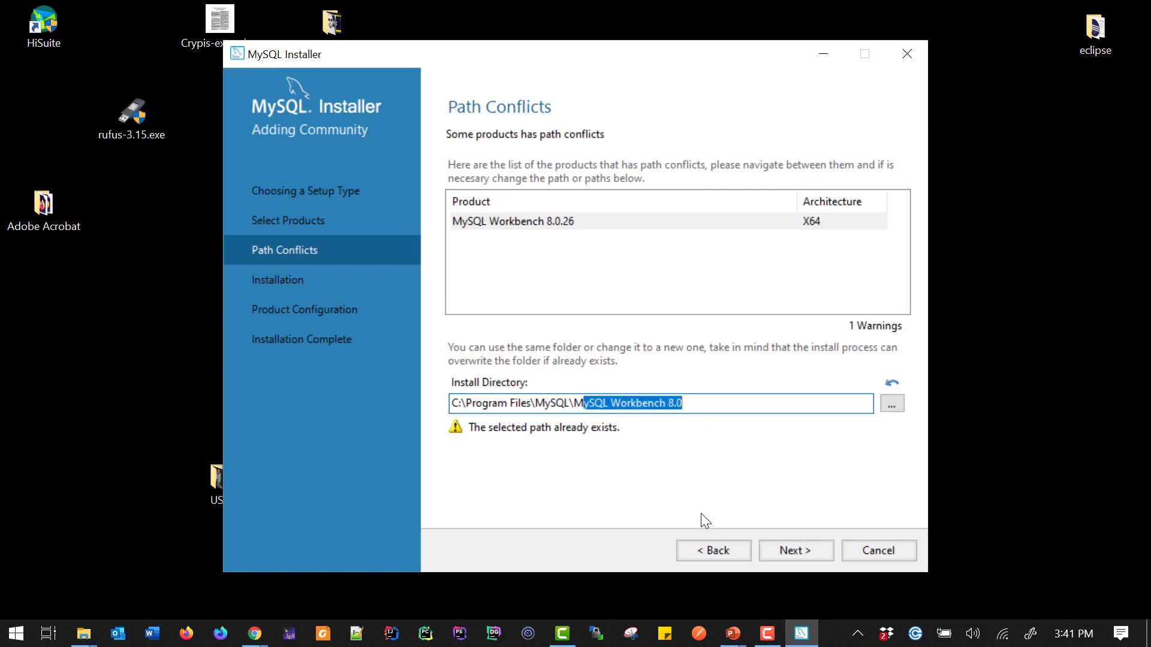
click(796, 550)
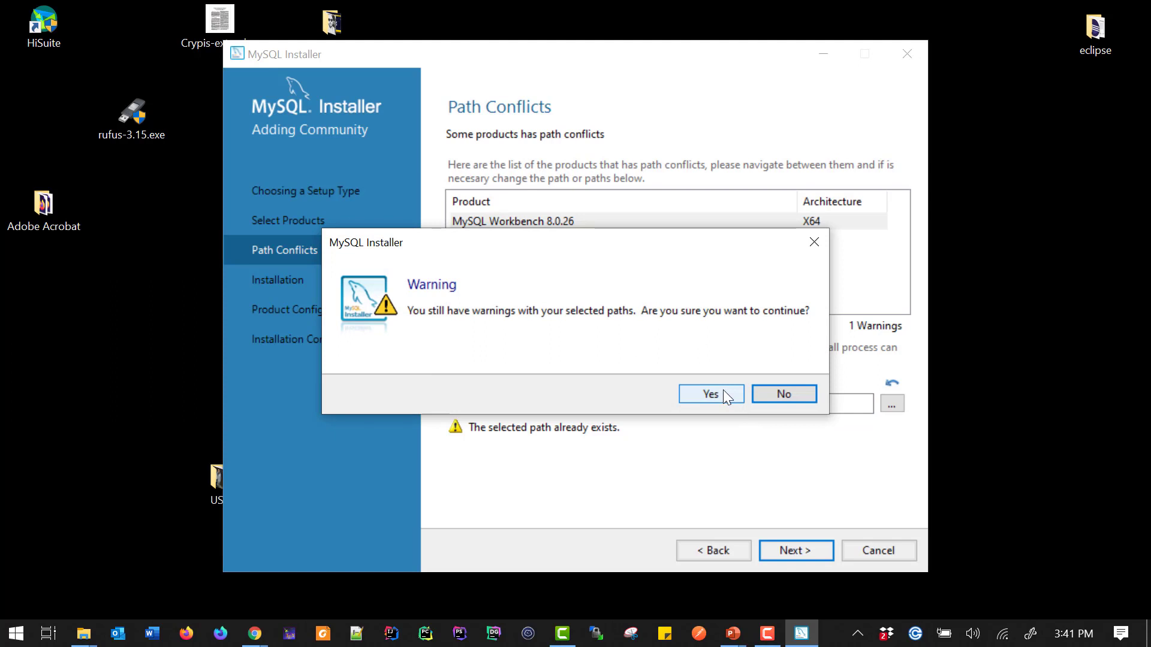
click(723, 390)
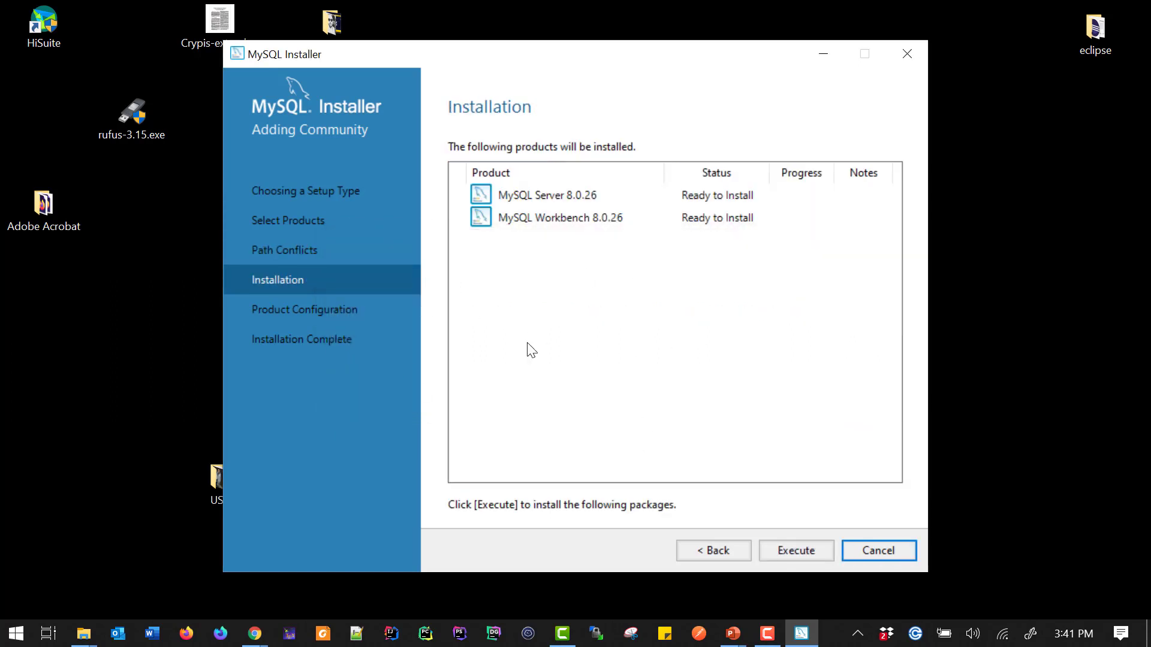
Execute the installation of MySQL Server 8.0.26 and MySQL Workbench 8.0.26, show the details, and continue
click(794, 548)
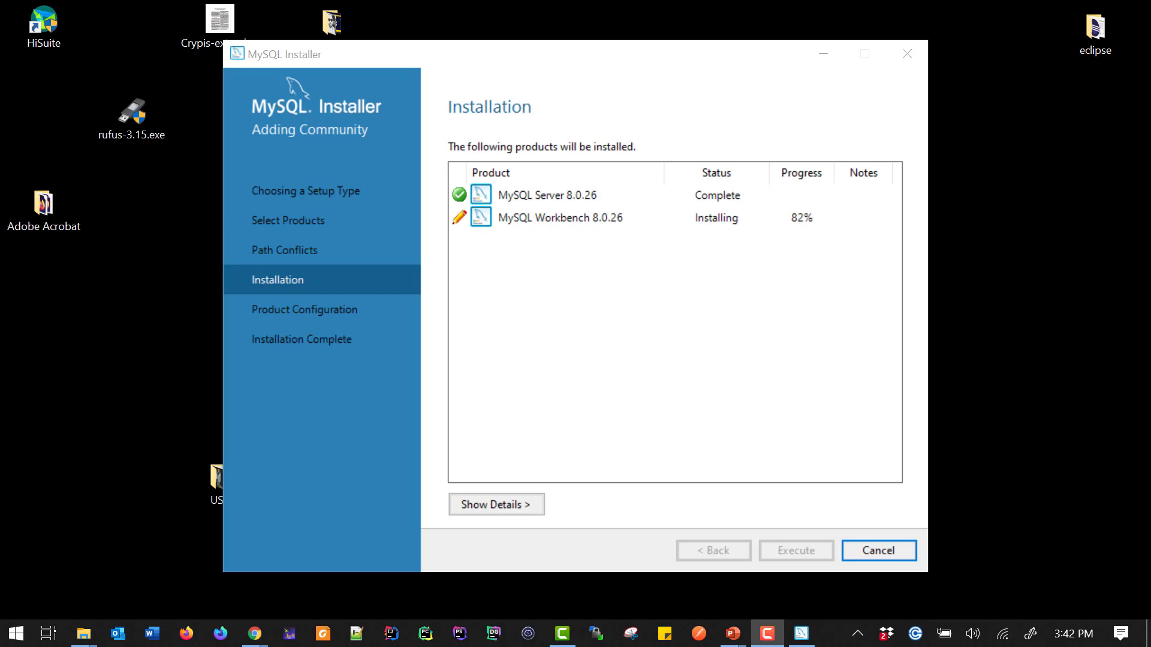
click(490, 500)
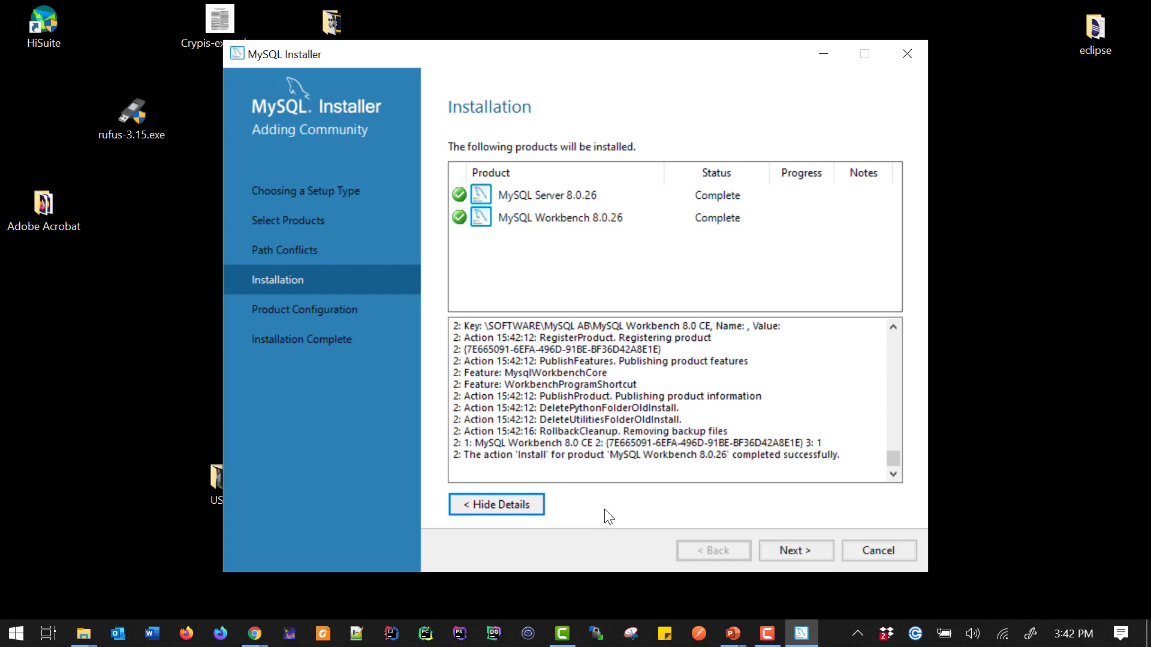
click(781, 544)
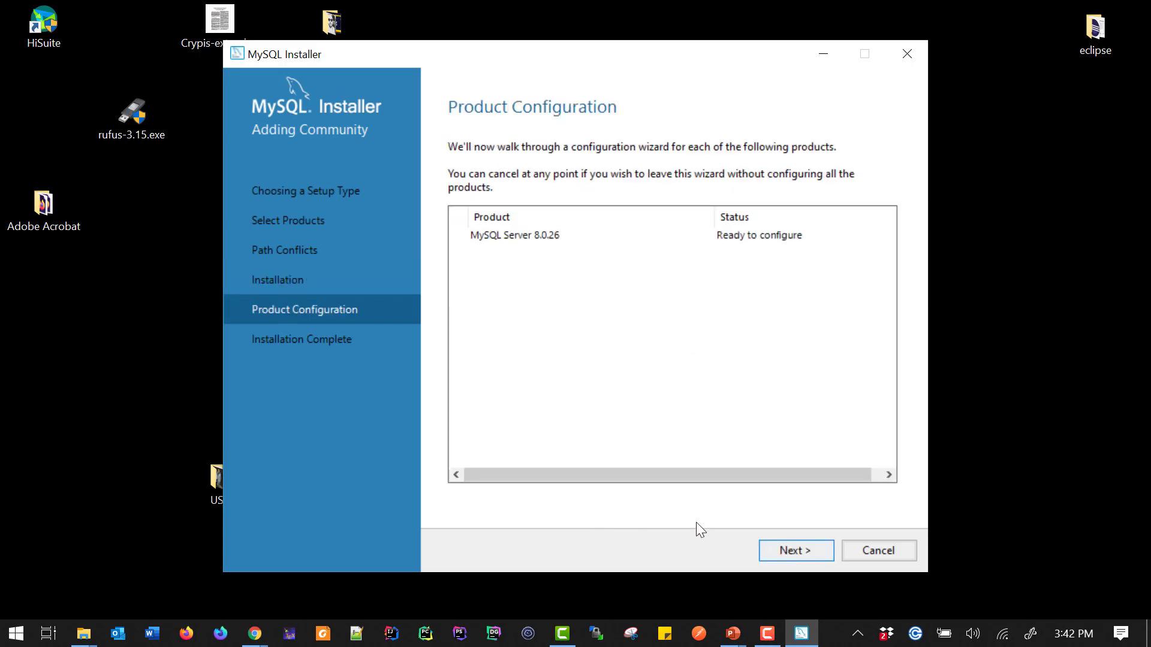
Start the server configuration and choose Development Computer as the config type
click(797, 550)
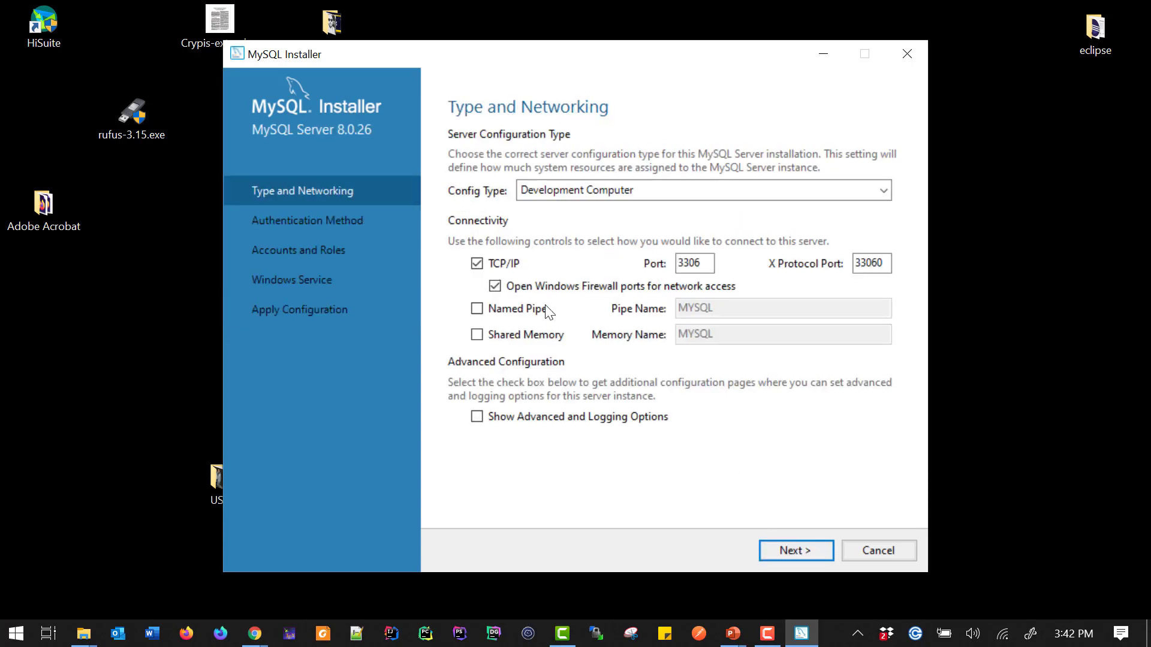
click(582, 191)
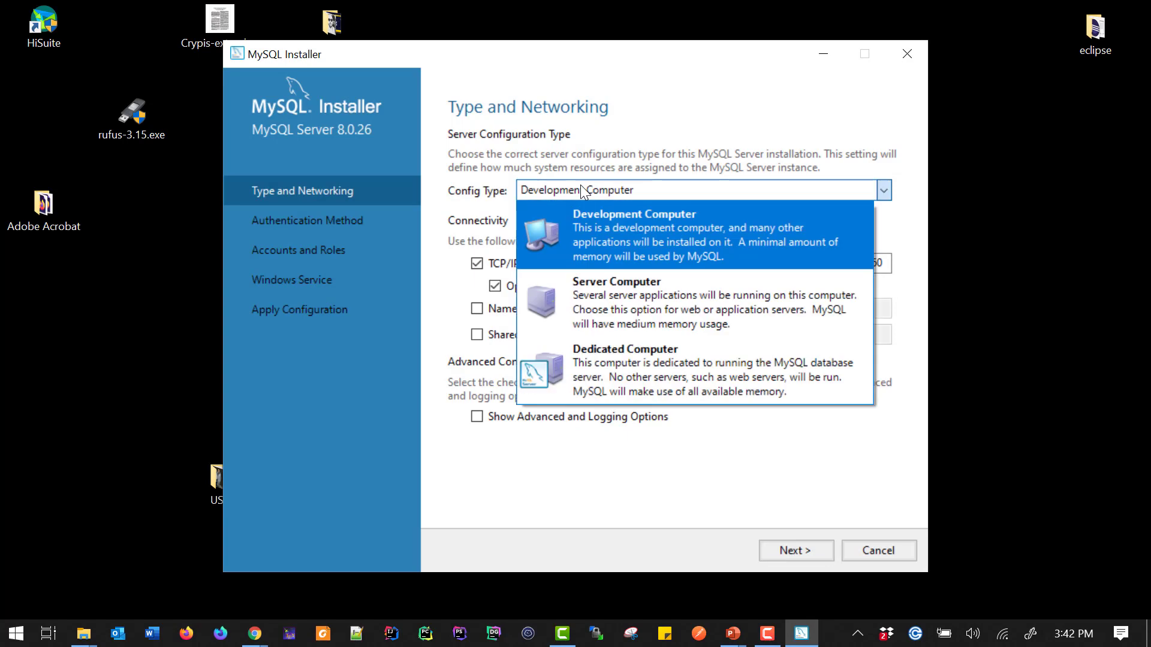
click(581, 186)
click(580, 186)
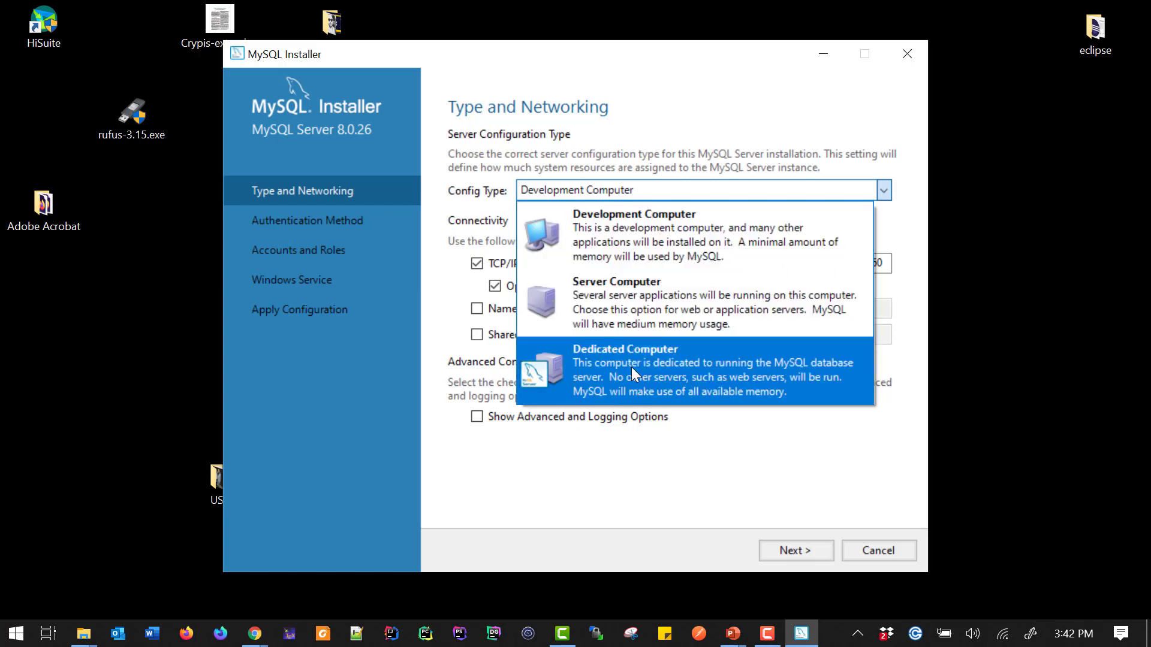
click(625, 240)
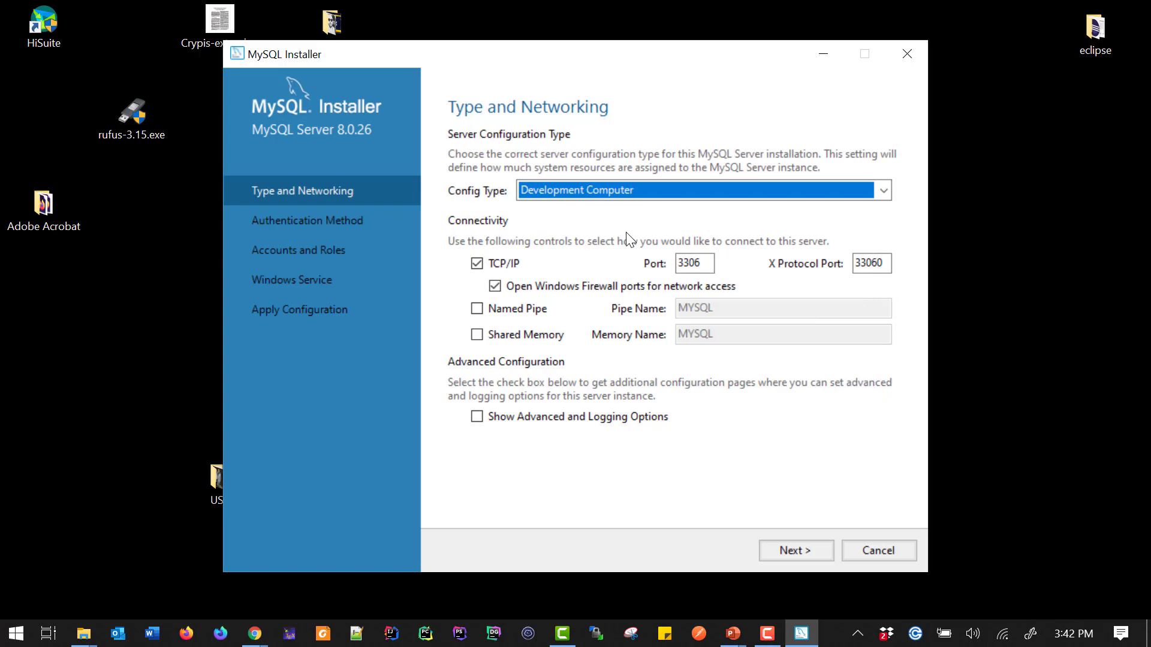
Enable Show Advanced and Logging Options and continue to the next configuration page
double_click(688, 263)
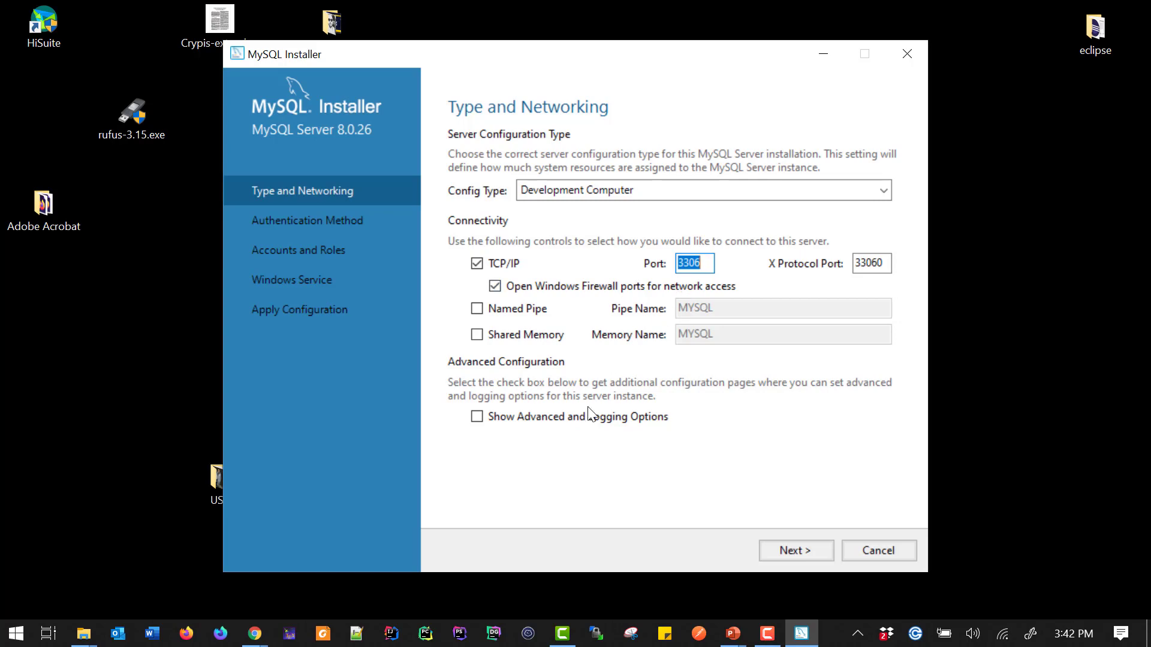
click(531, 424)
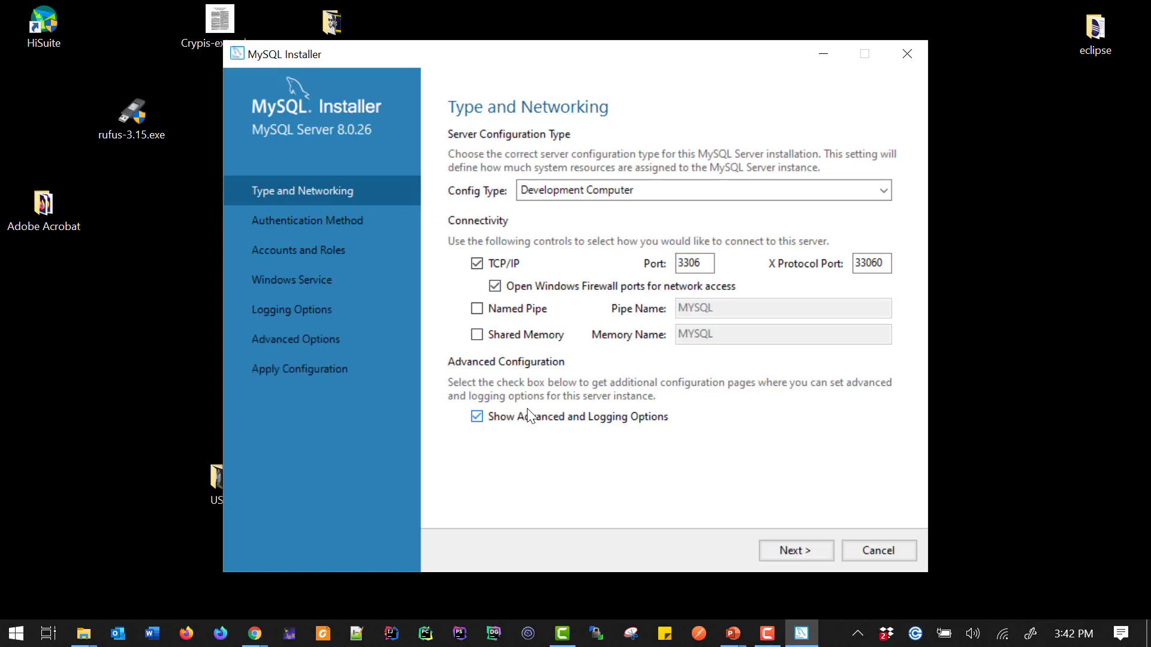
click(782, 550)
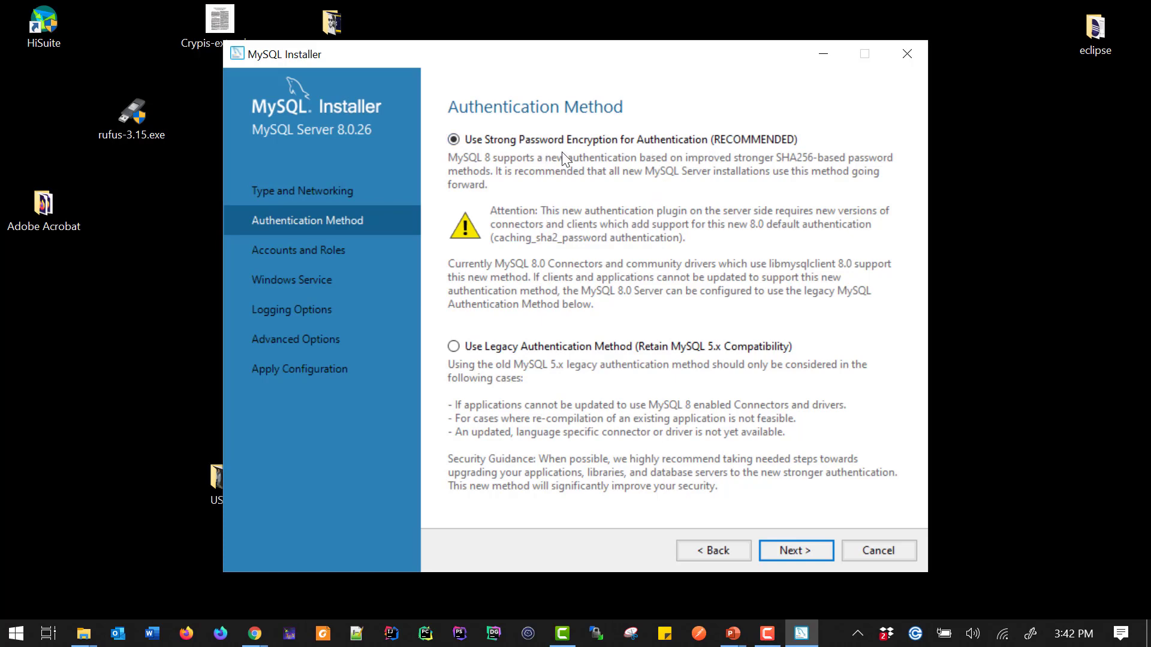
Select Use Legacy Authentication Method (Retain MySQL 5.x Compatibility) and continue
click(471, 347)
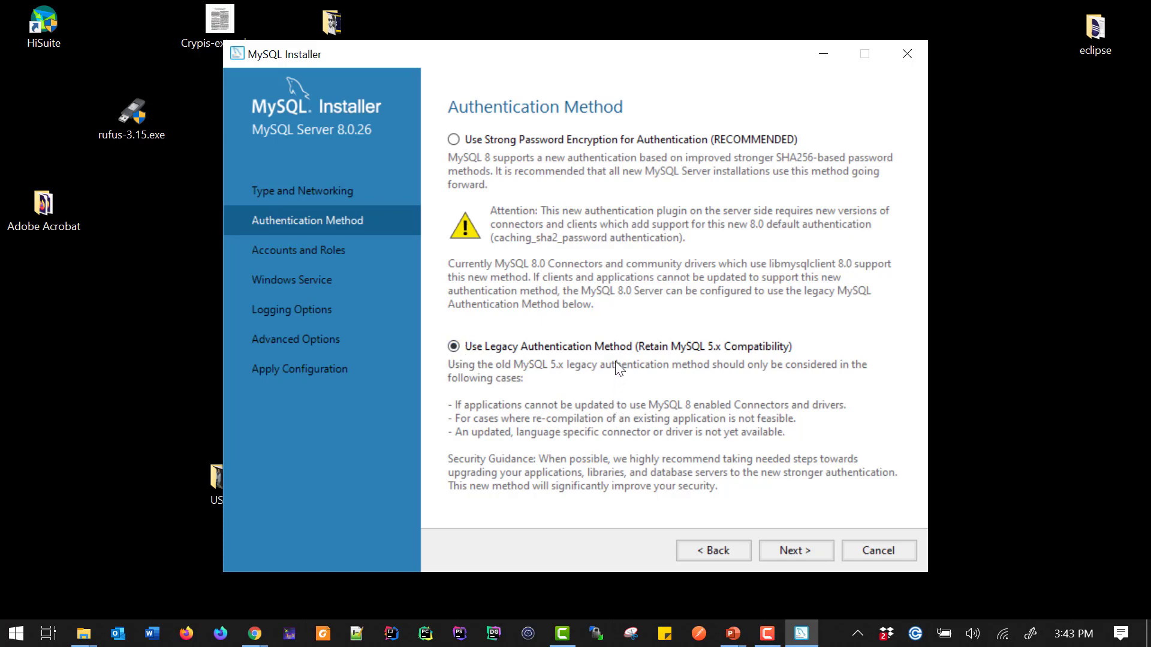
click(773, 550)
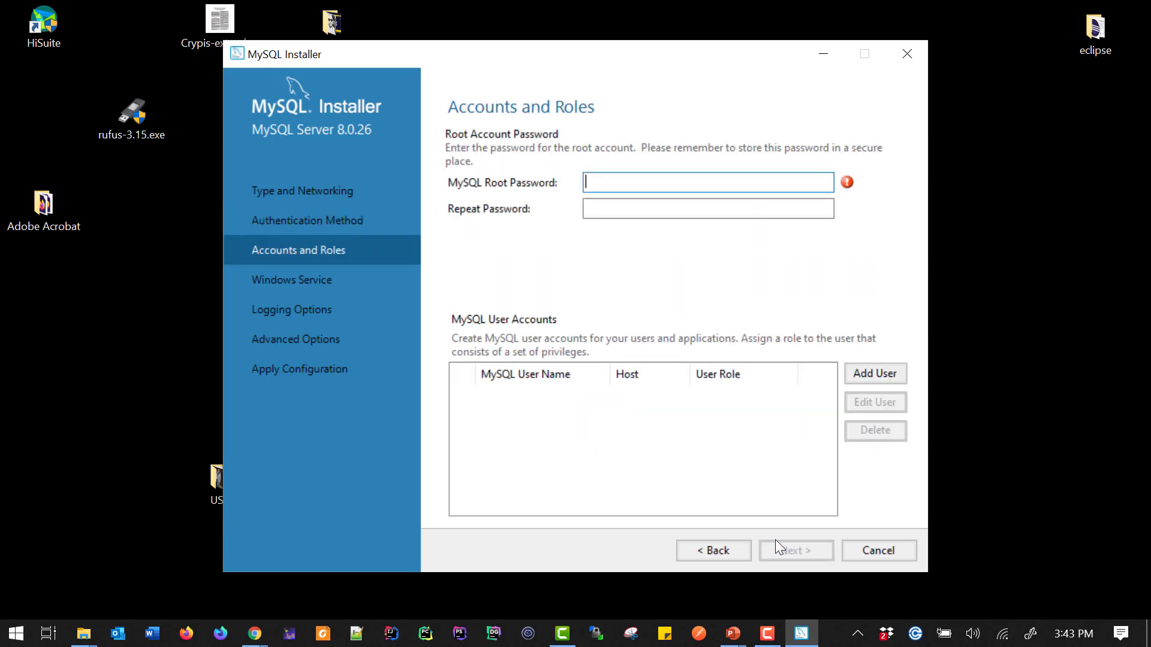
Enter the MySQL root account password and repeat it in the confirmation field
text(password123)
key(Tab)
text(passw)
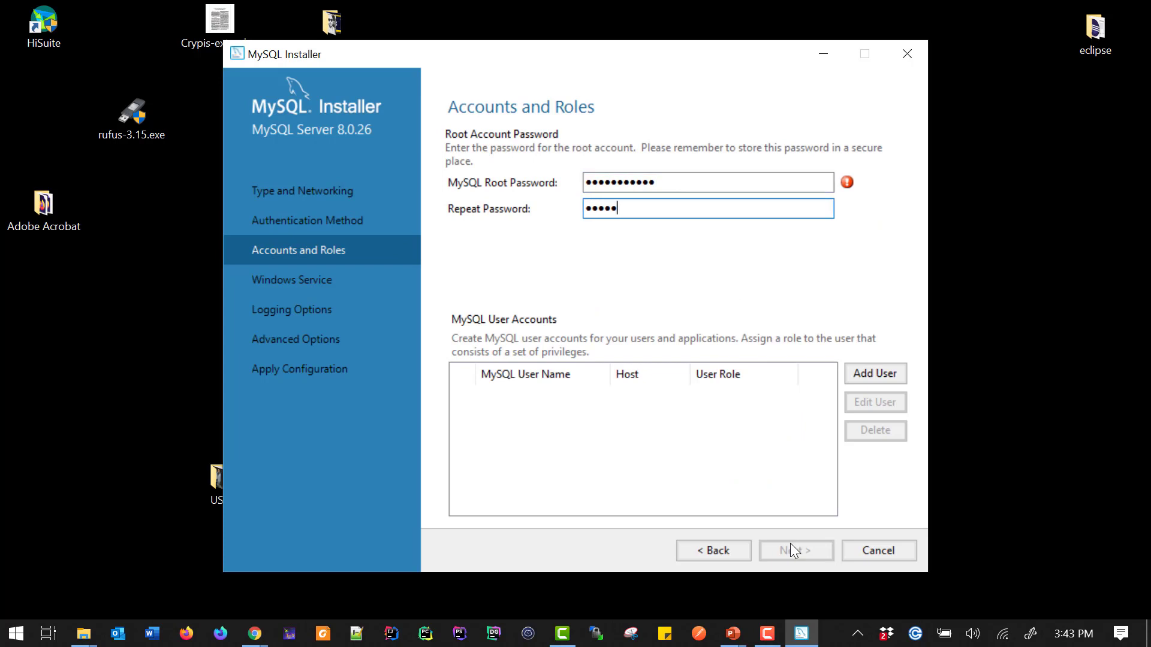
text(ord123)
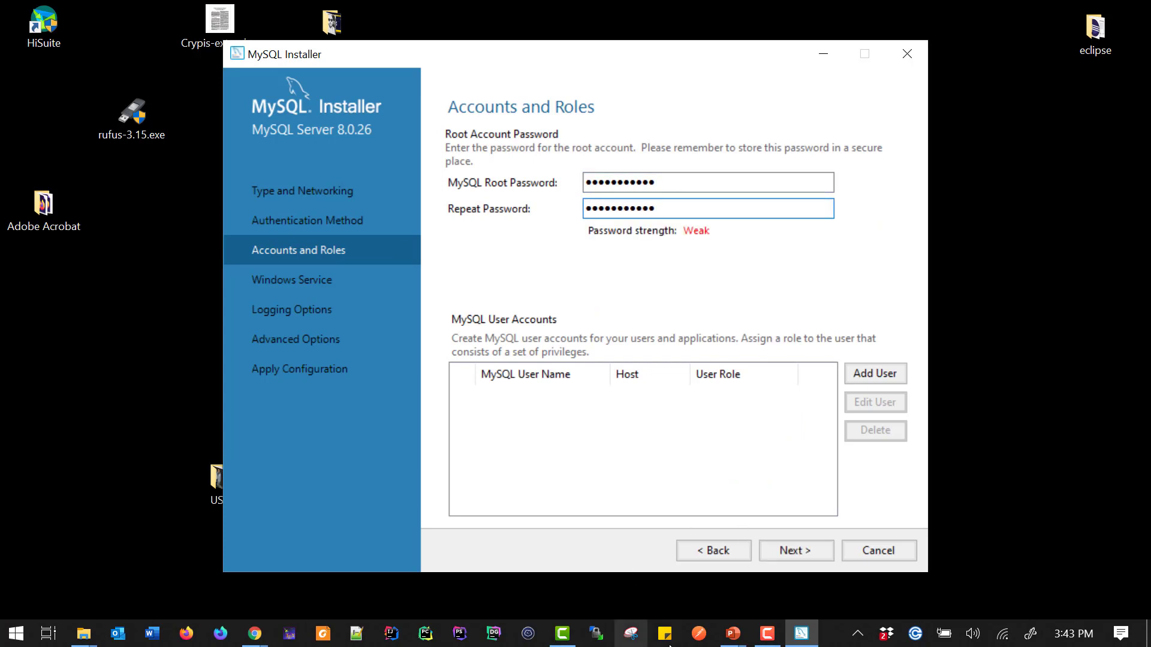
Add a new MySQL user account with the user's name, host All Hosts (%) and role DB Admin
click(871, 374)
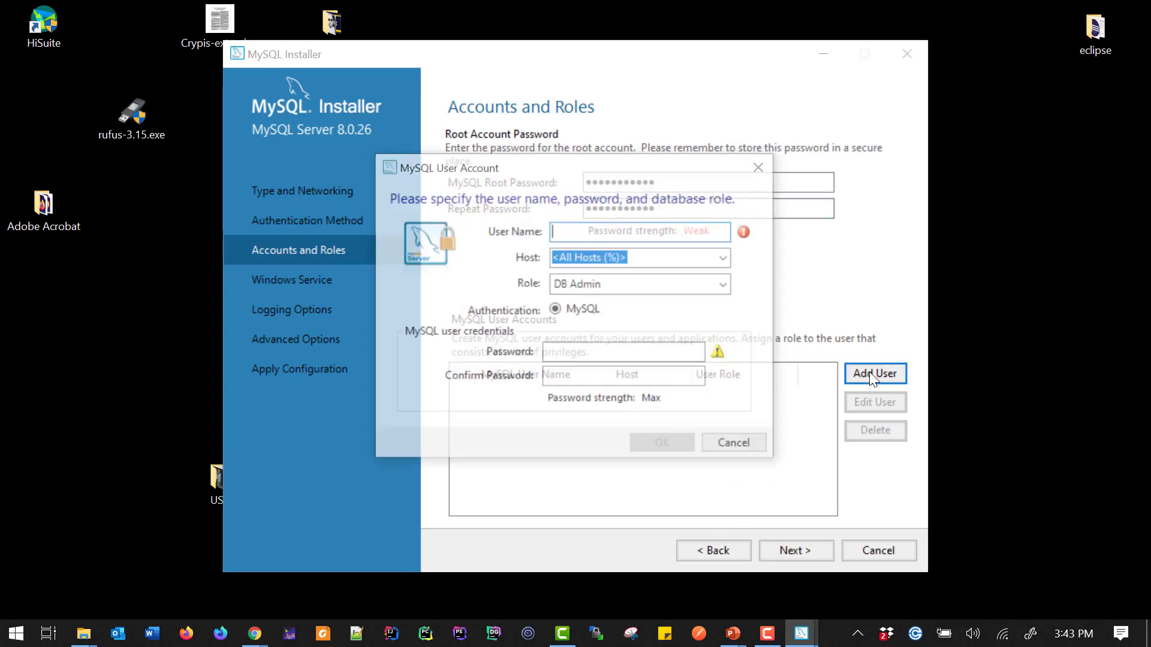
text(ahmed)
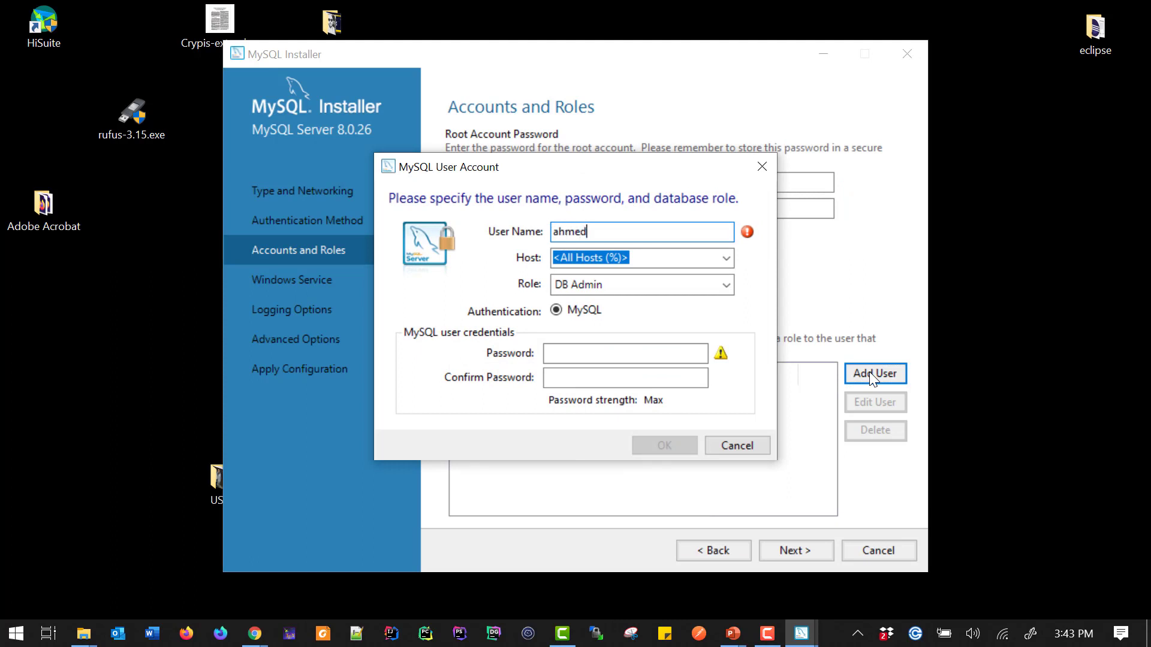
click(730, 260)
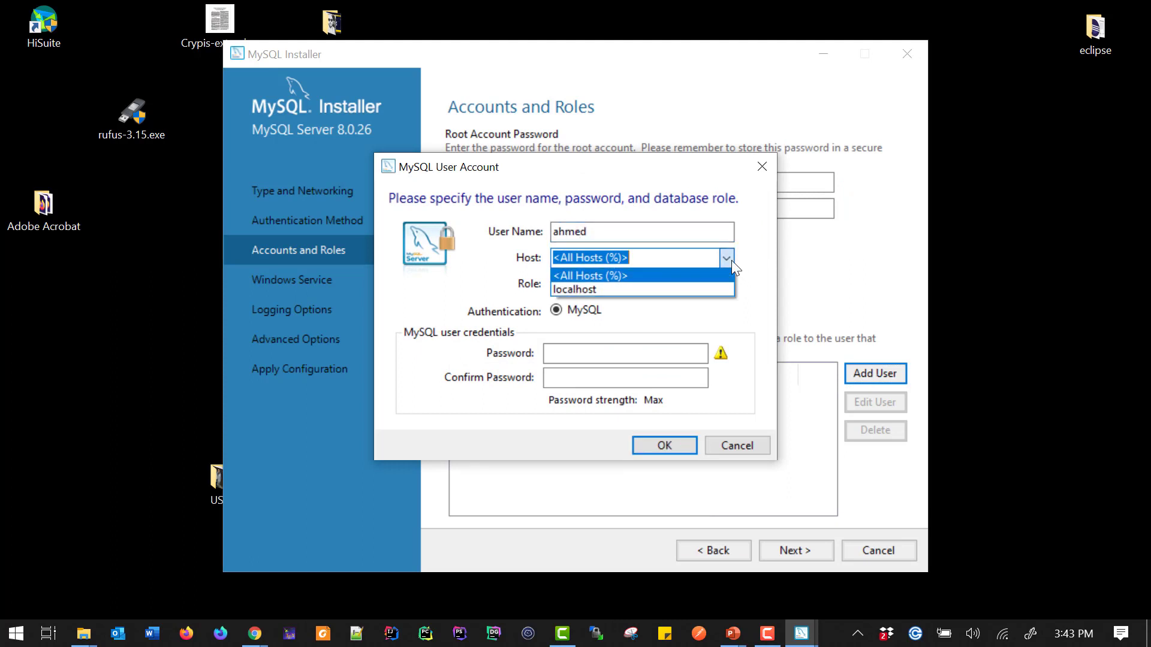
click(732, 260)
click(720, 281)
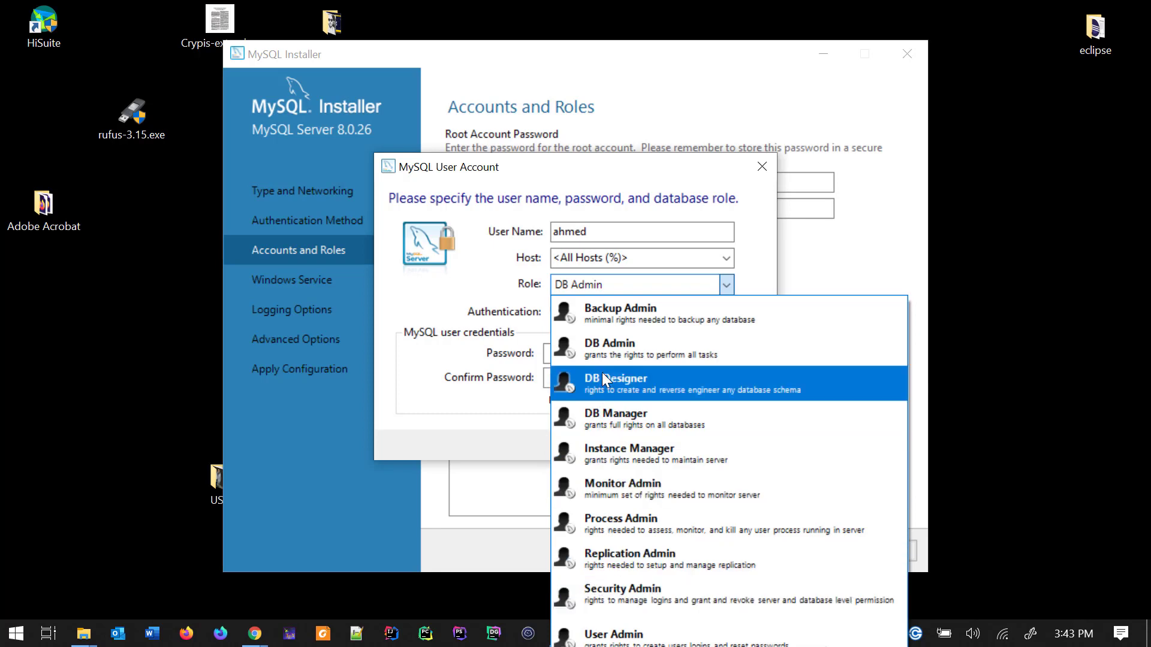
click(604, 353)
Enter and confirm the new user's password, save the account, and continue to Windows Service
click(573, 356)
text(••)
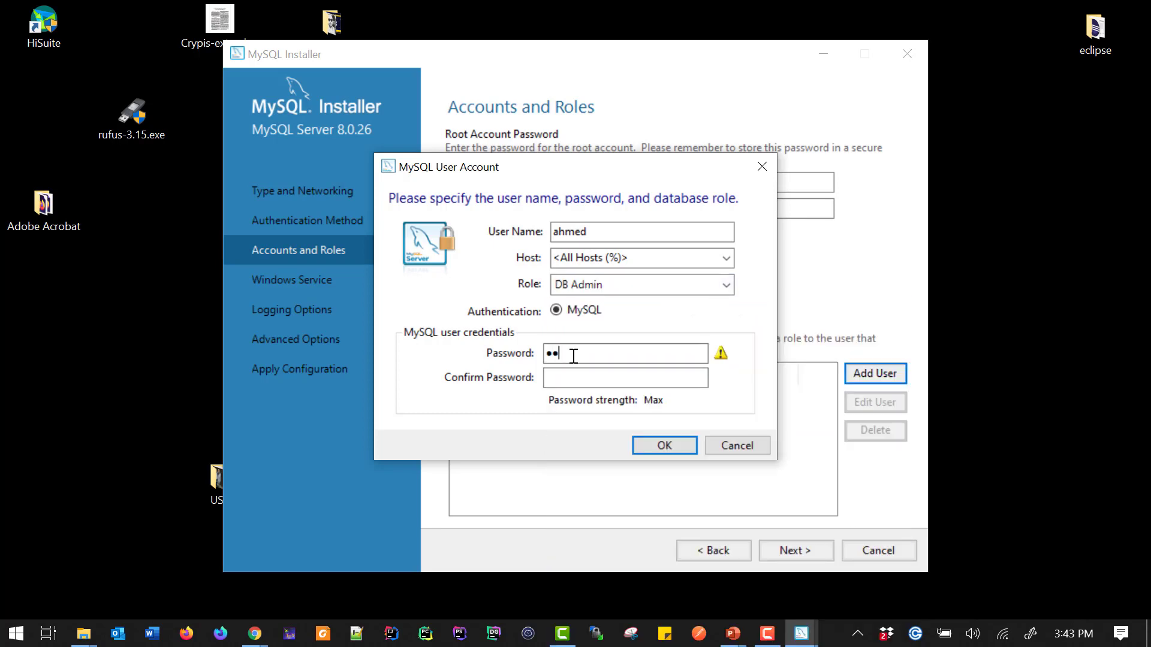
text(•••••••••)
key(BackSpace)
key(BackSpace)
key(BackSpace)
key(BackSpace)
key(BackSpace)
key(BackSpace)
key(BackSpace)
key(BackSpace)
key(BackSpace)
key(BackSpace)
key(BackSpace)
text(•••••••••••)
key(Tab)
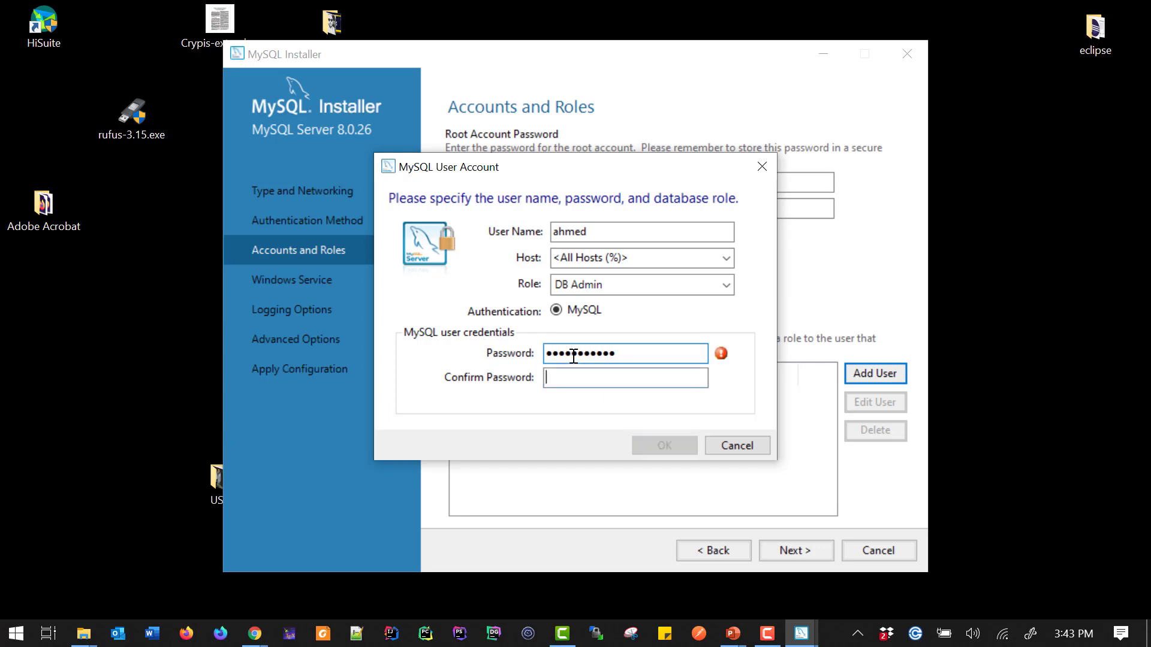
text(••••••••••)
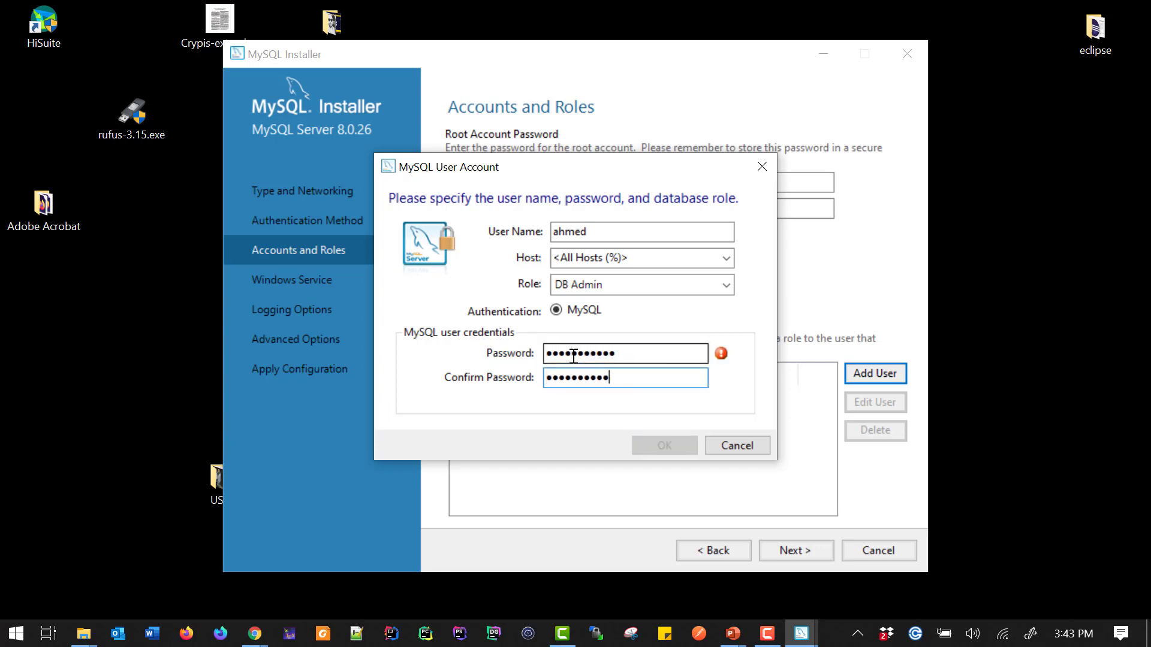
text(•)
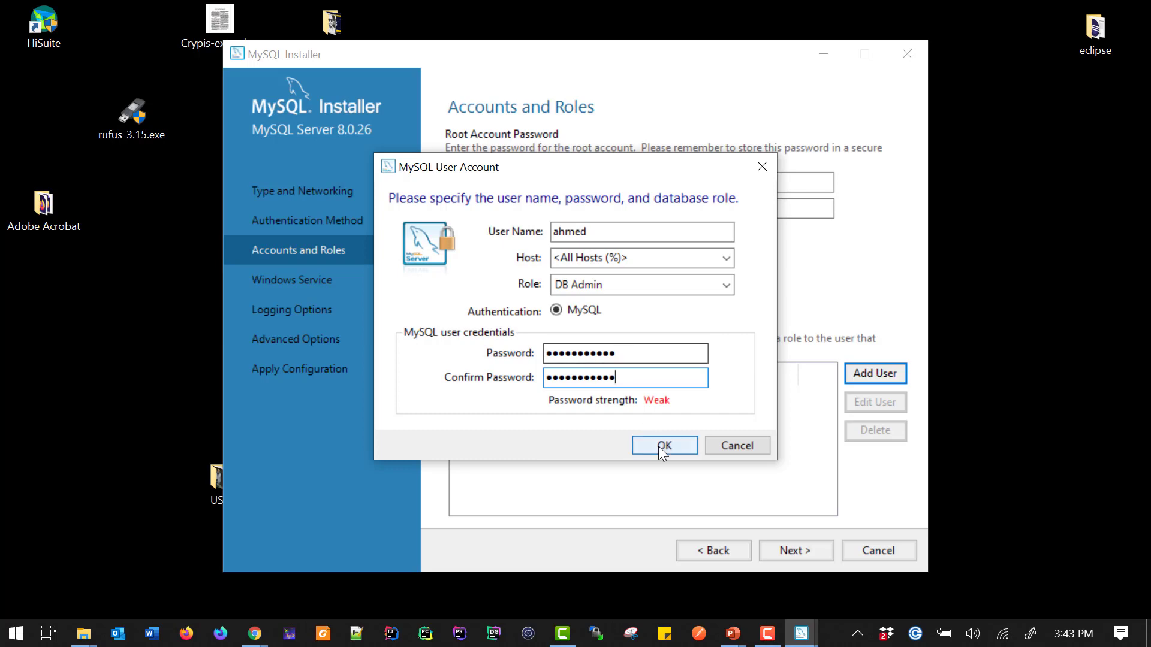
click(658, 446)
click(793, 555)
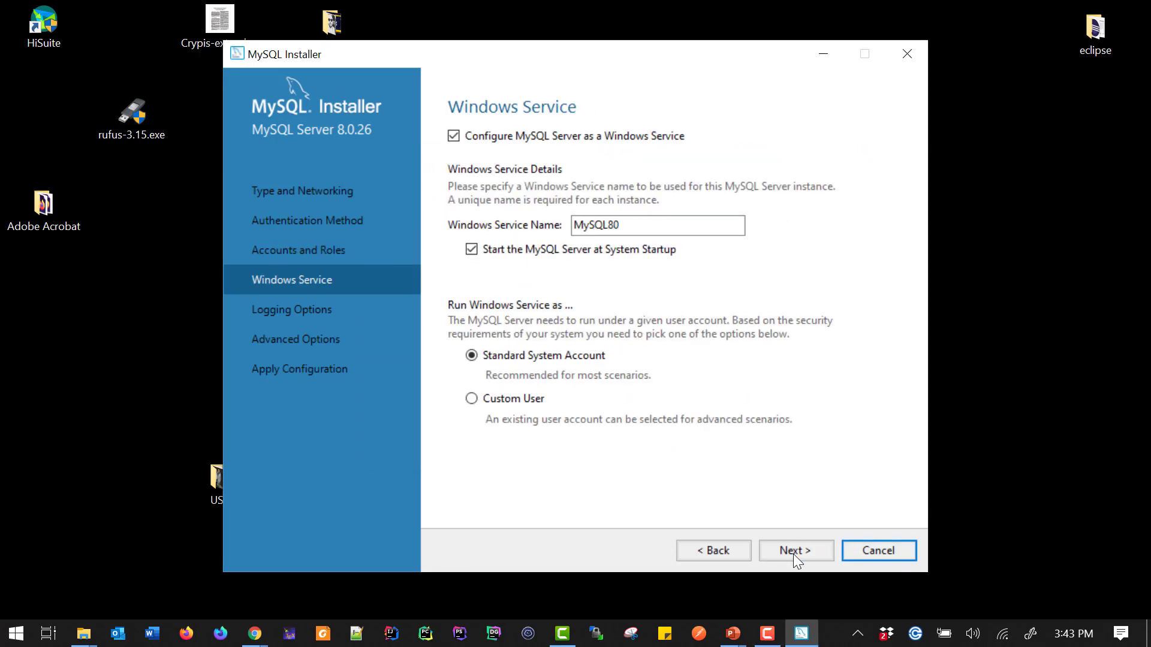
Open the Windows Services console to check existing service names against MySQL80, then close it
drag(617, 225, 547, 231)
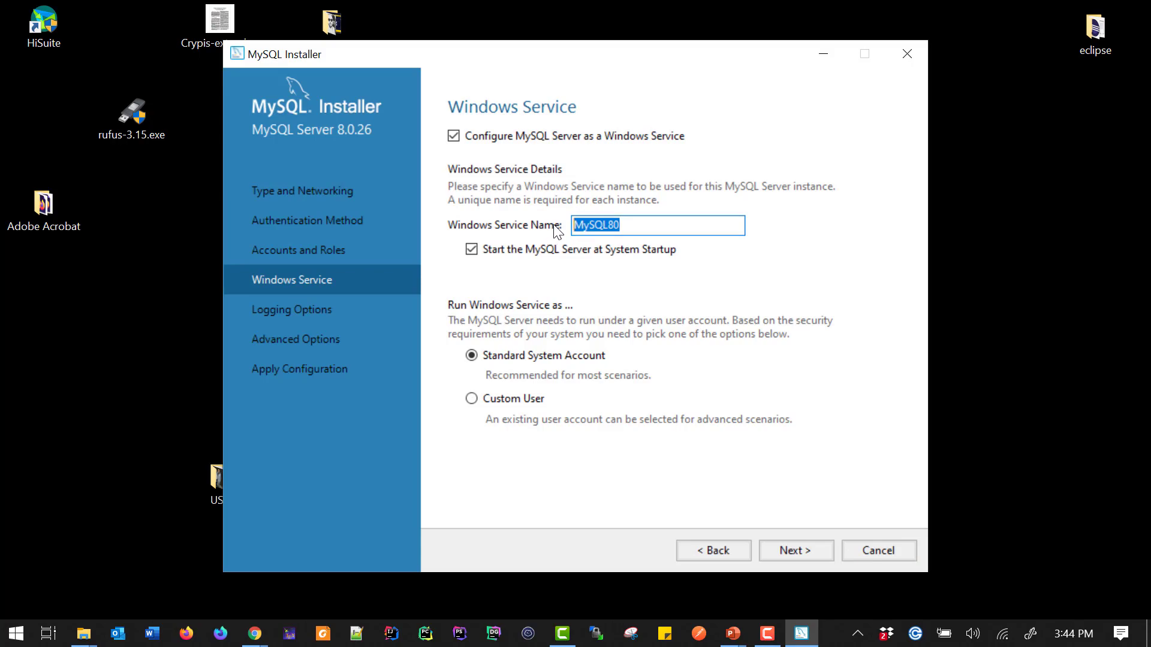
key(super+r)
key(Return)
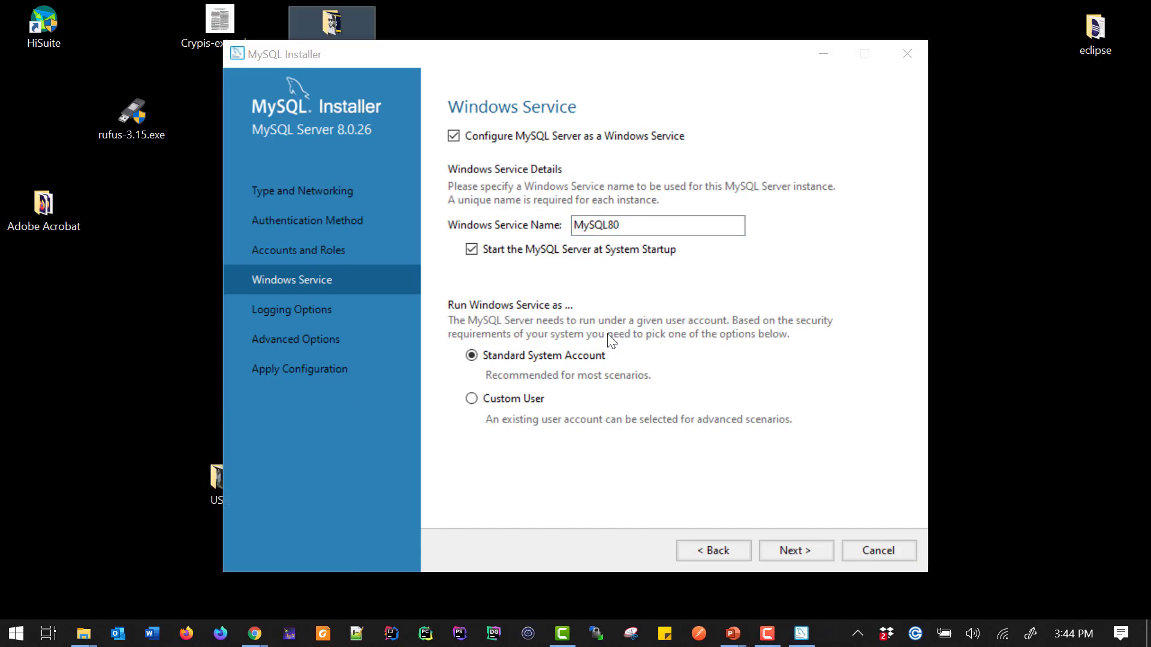
scroll(471, 375, down, 20)
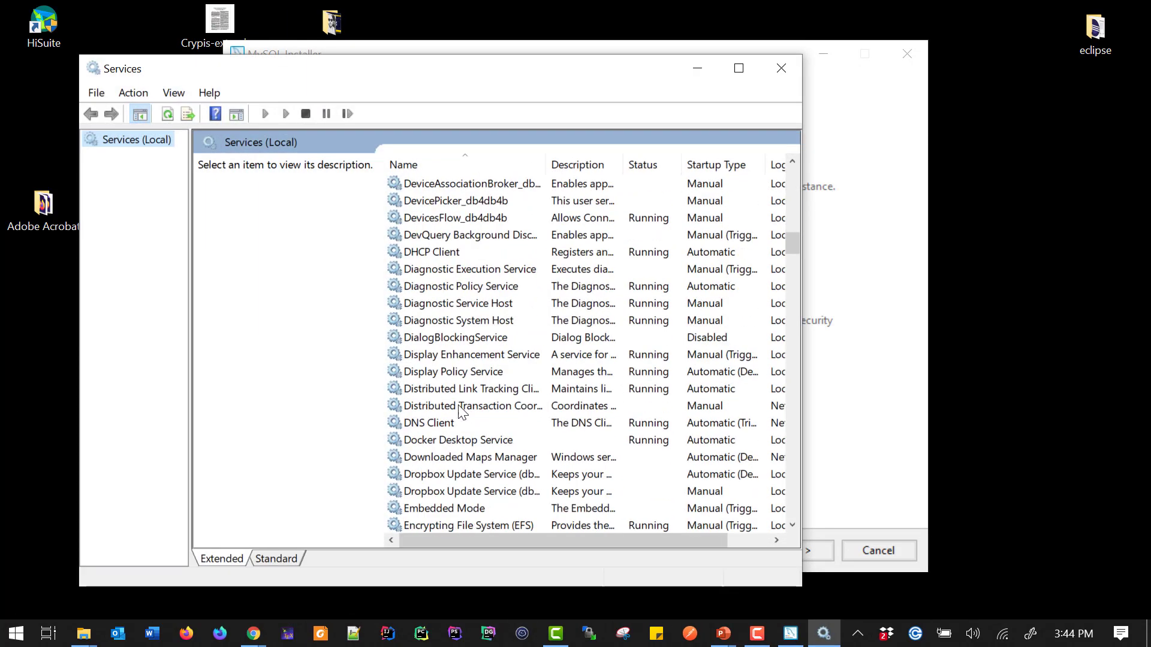
mouse_move(785, 241)
mouse_down()
mouse_move(789, 403)
mouse_move(785, 241)
mouse_up()
click(784, 72)
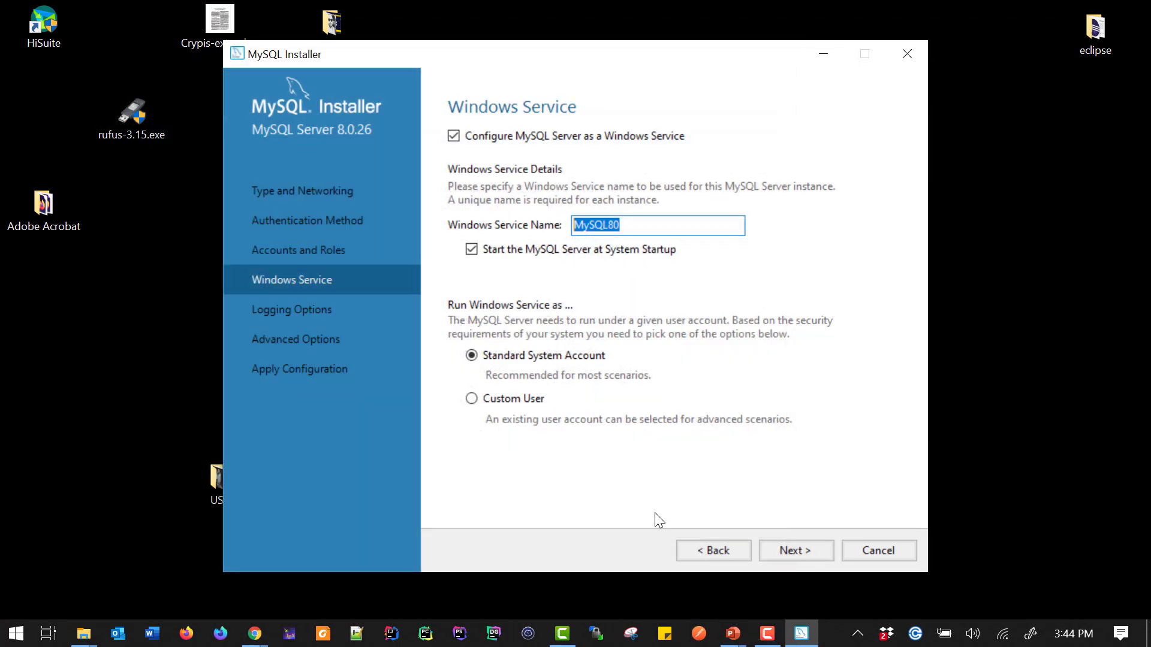
Keep the MySQL80 Windows service settings, review the slow query and binary log file paths, and continue to Advanced Options
click(797, 549)
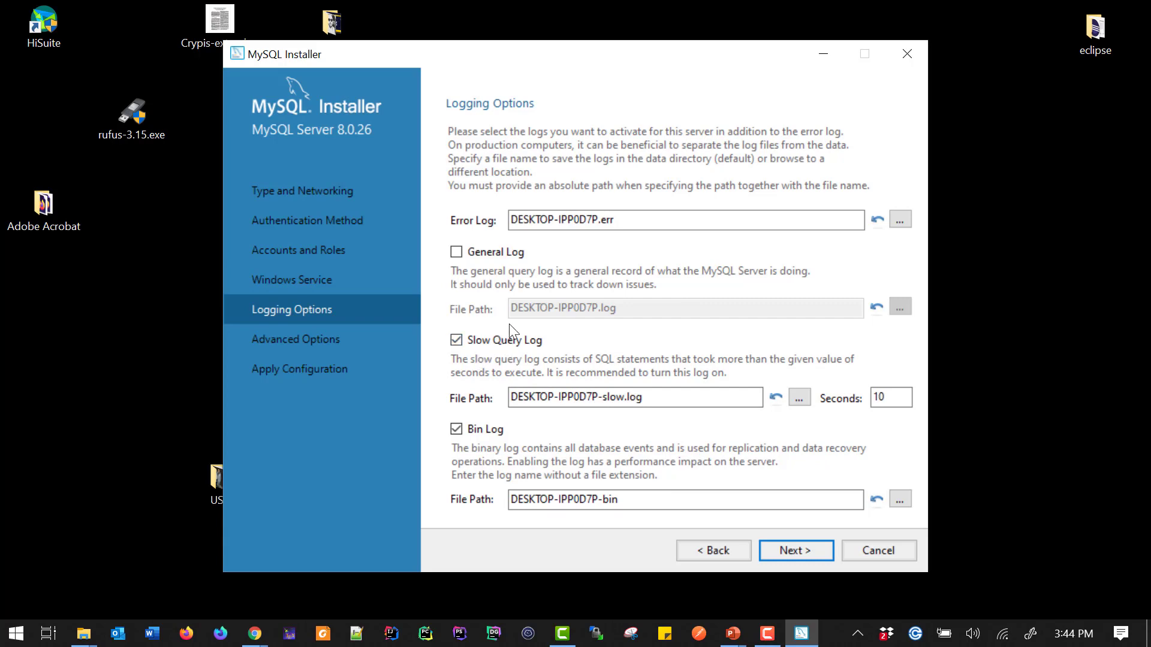
click(673, 398)
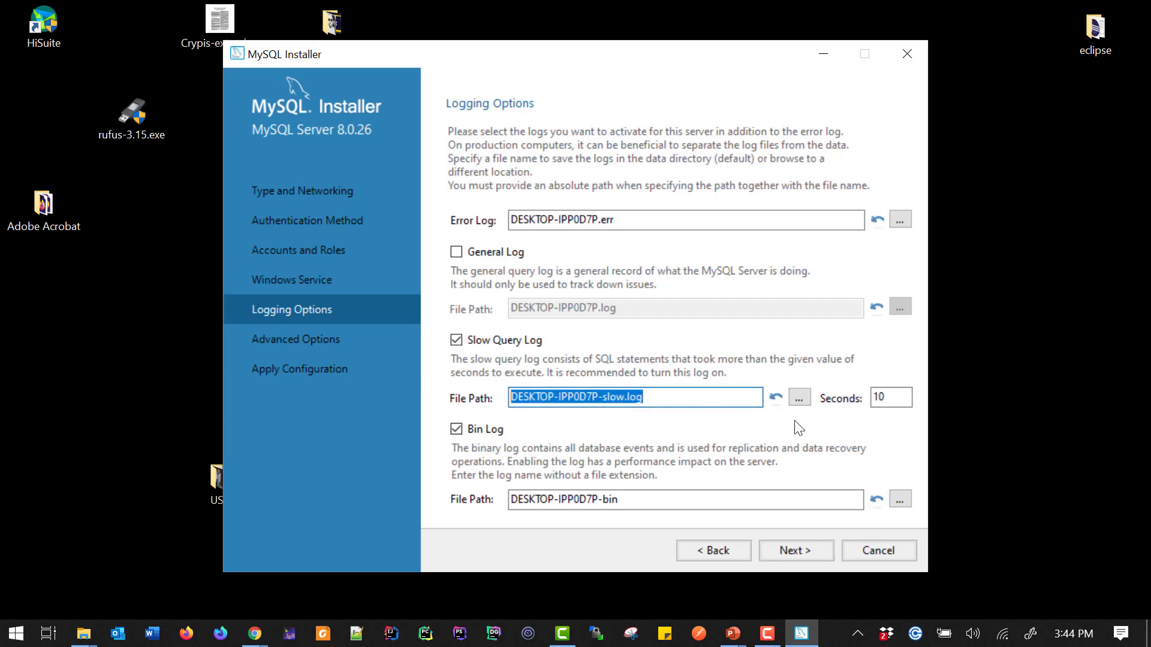
click(798, 399)
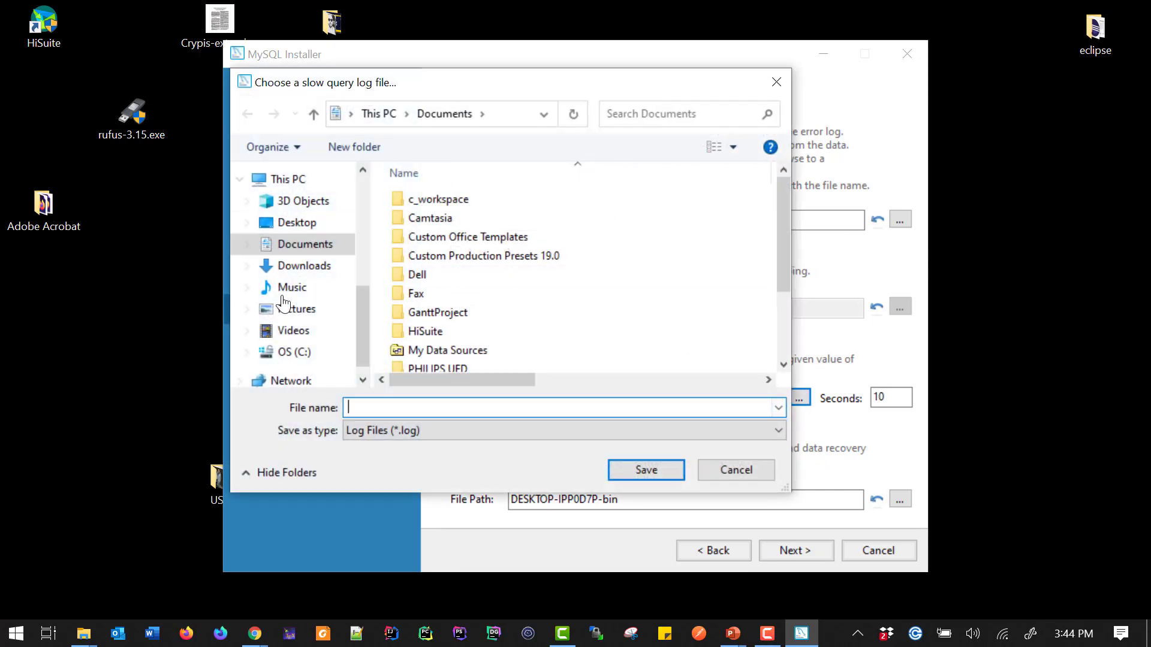
click(742, 471)
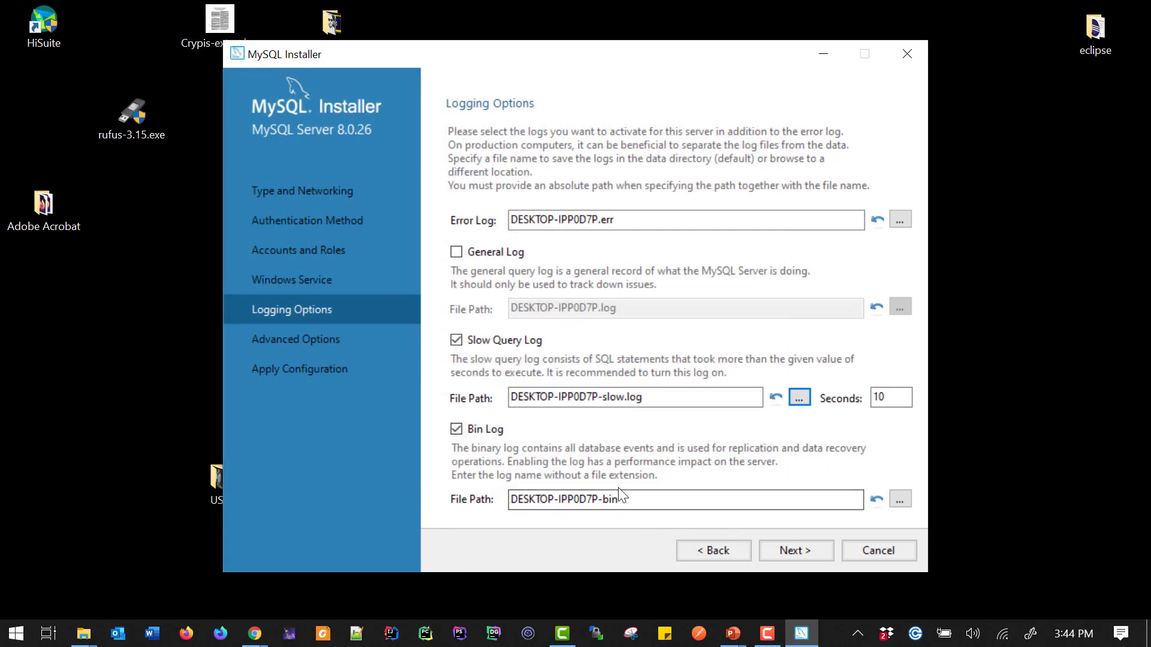
click(637, 499)
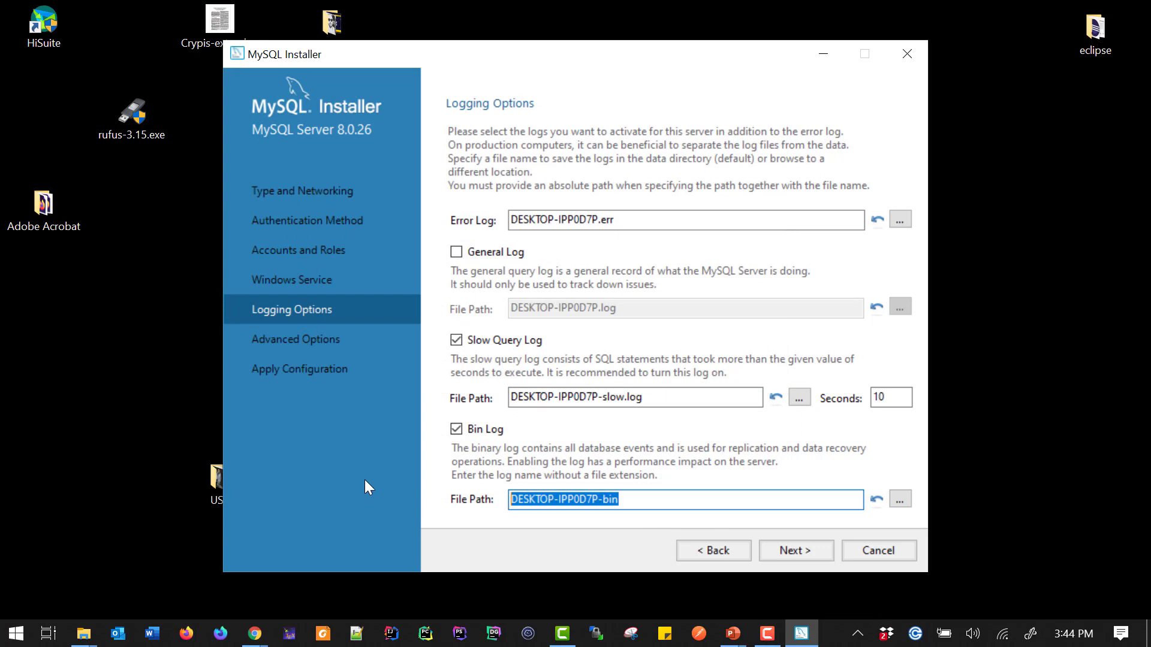
click(794, 547)
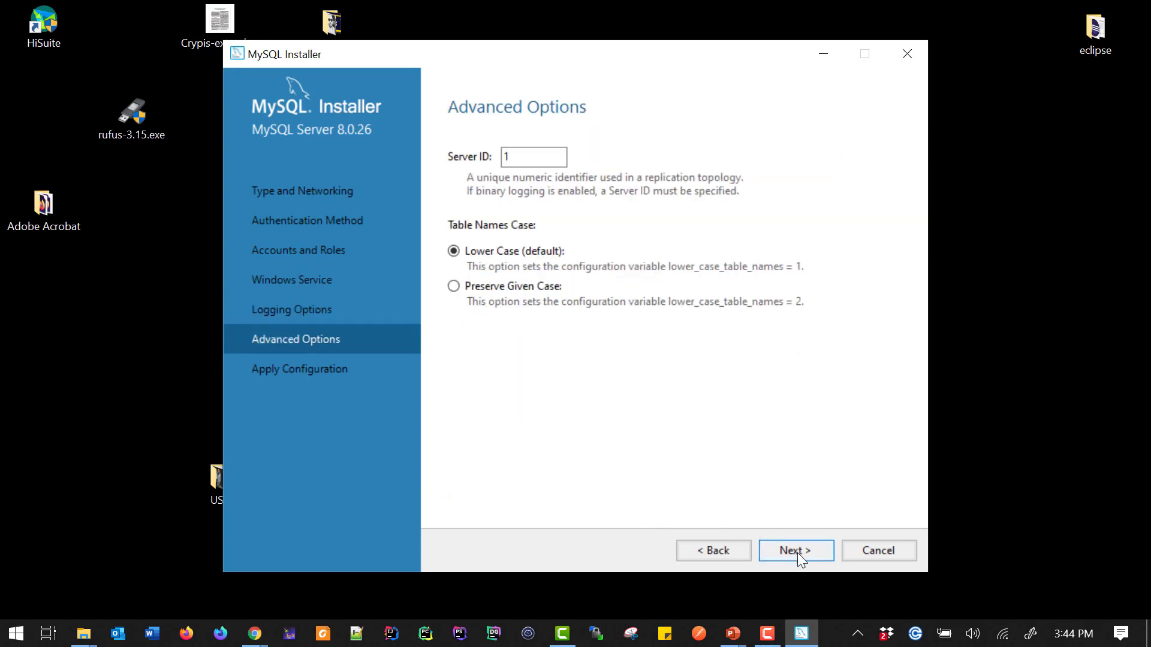
Apply the server configuration with default advanced options and finish the installer, launching MySQL Workbench
click(797, 552)
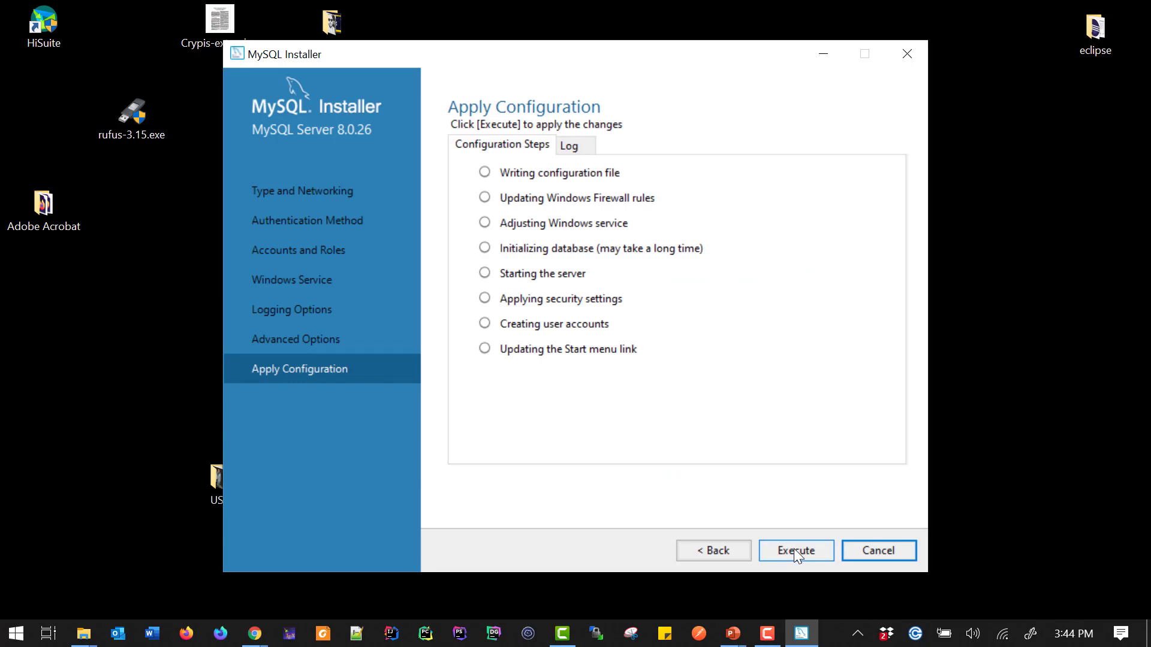
click(794, 549)
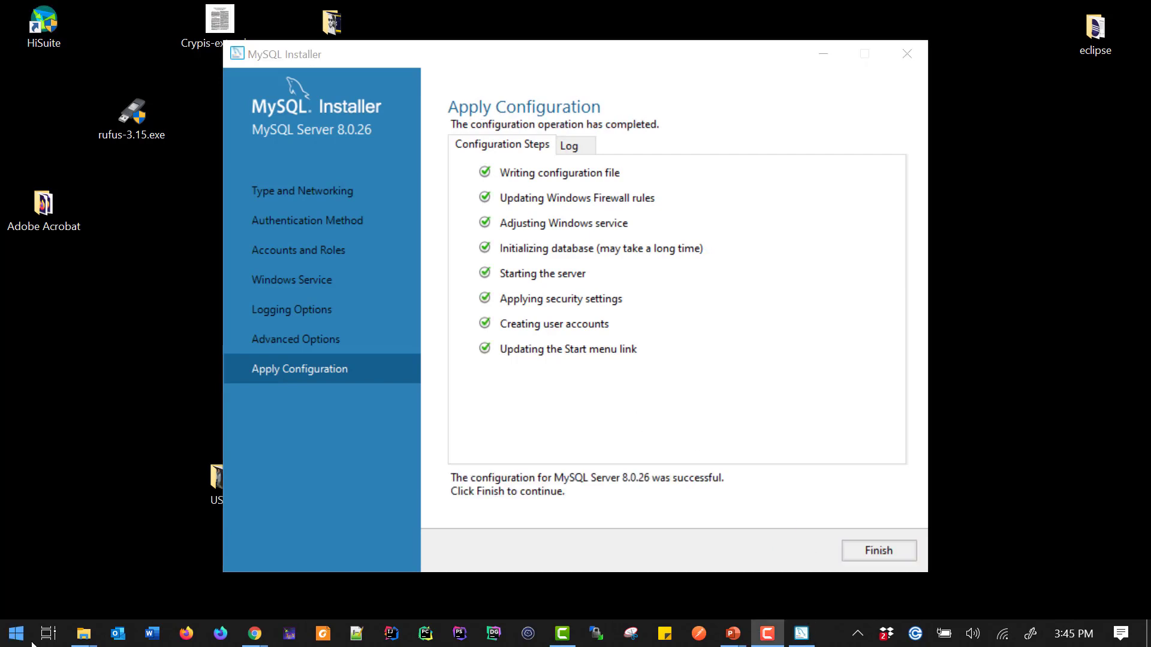
click(879, 552)
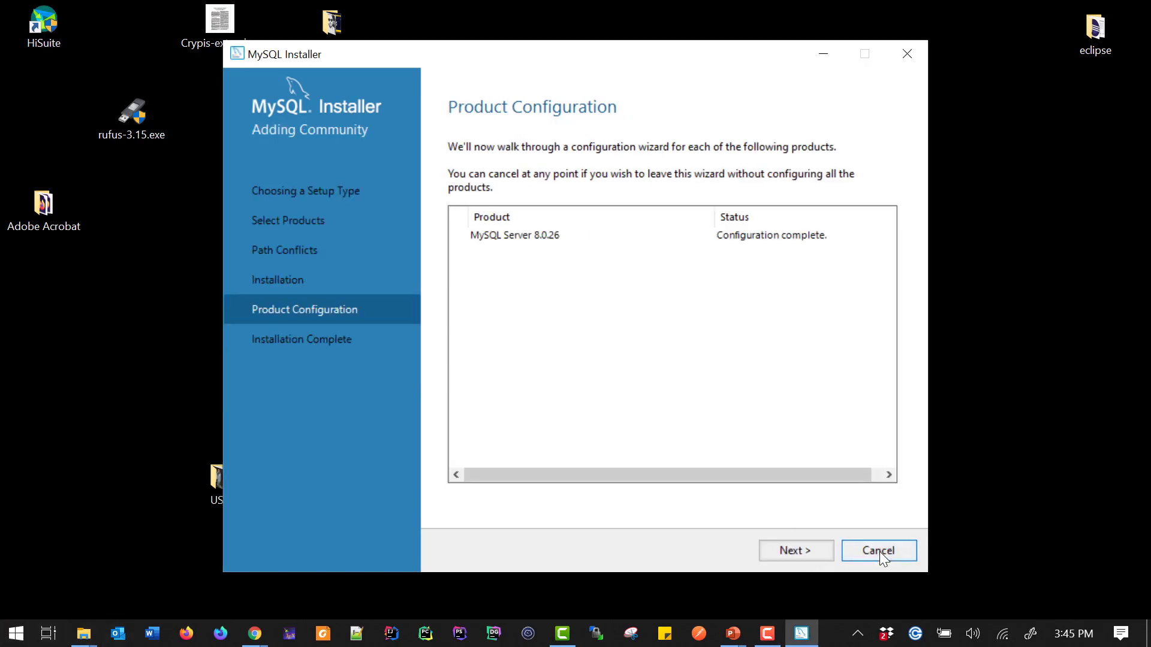
click(797, 551)
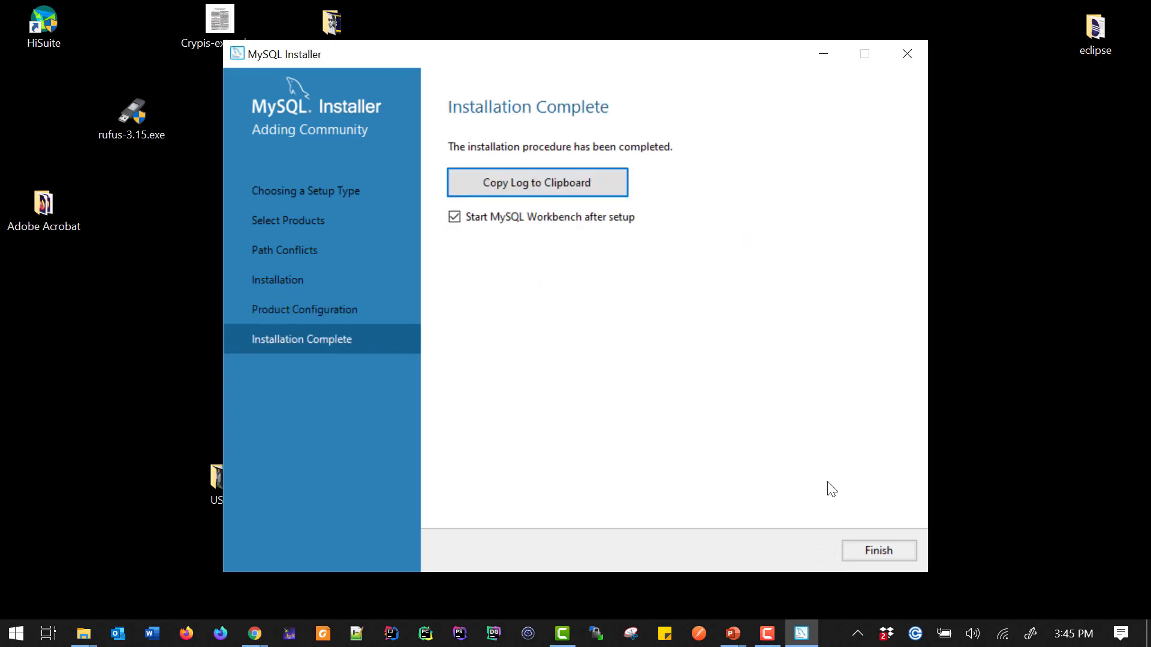
click(847, 550)
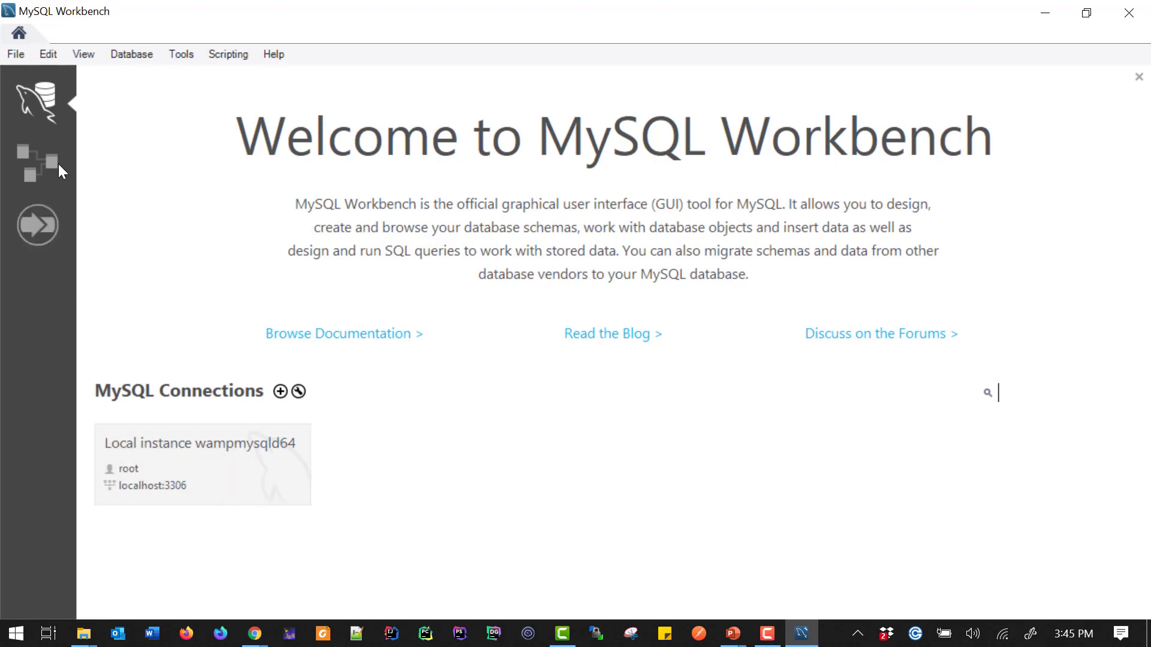
Start a new Workbench connection named formation-udemy on host 127.0.0.1, port 3306
click(280, 392)
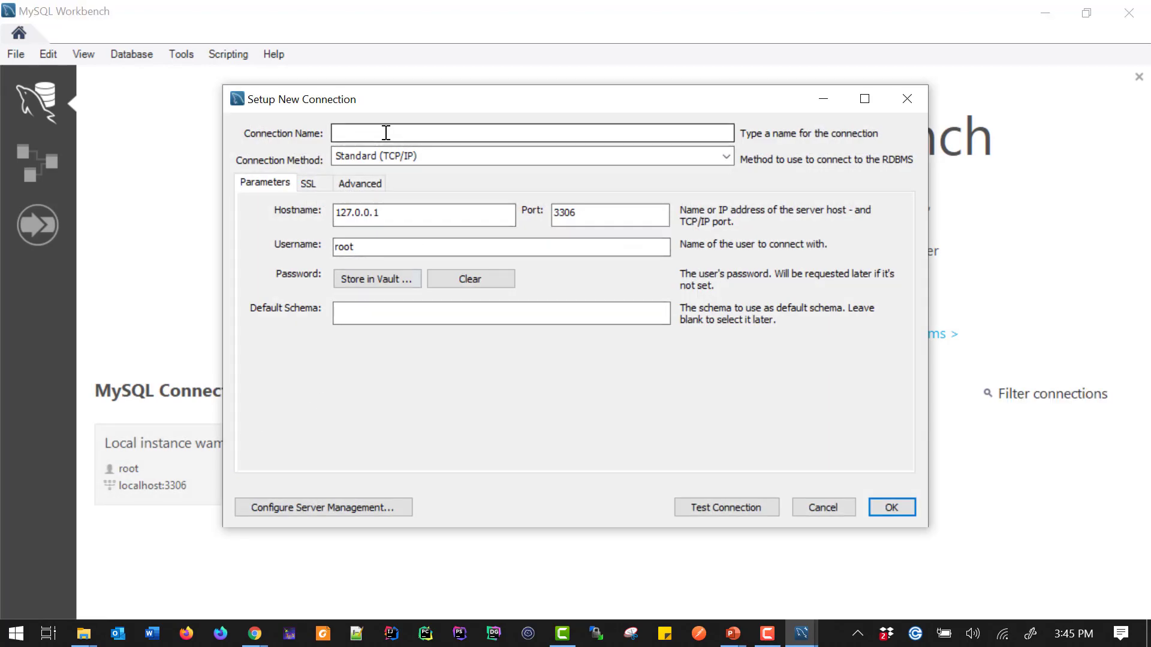
click(386, 132)
text(formation)
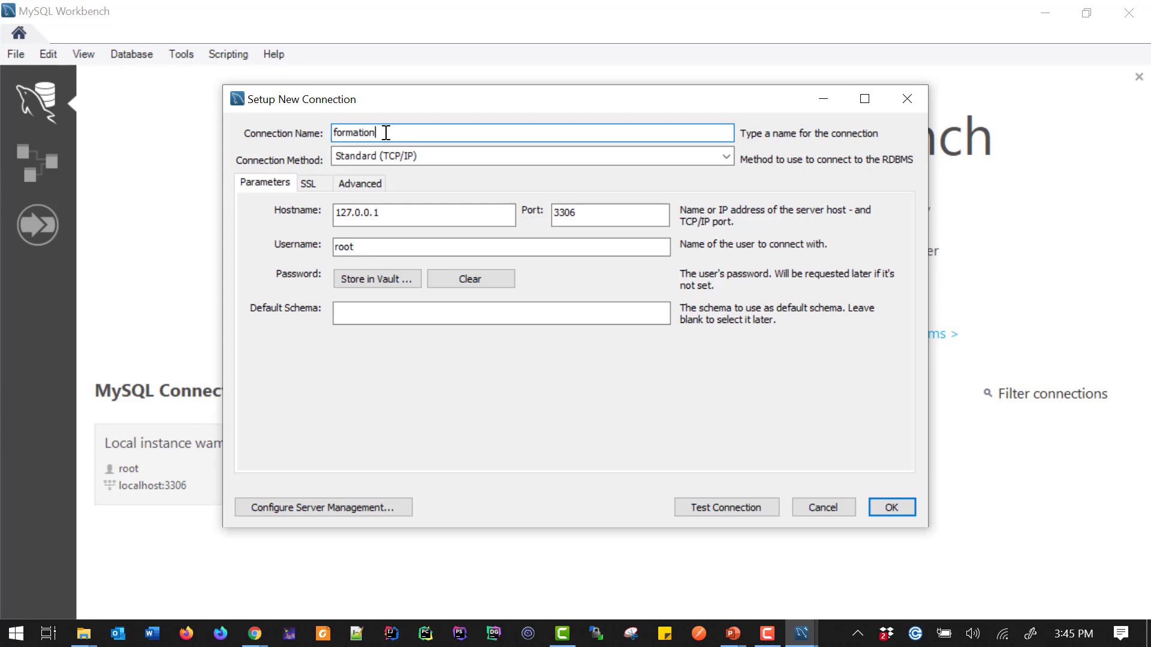
text(-udemy)
click(416, 215)
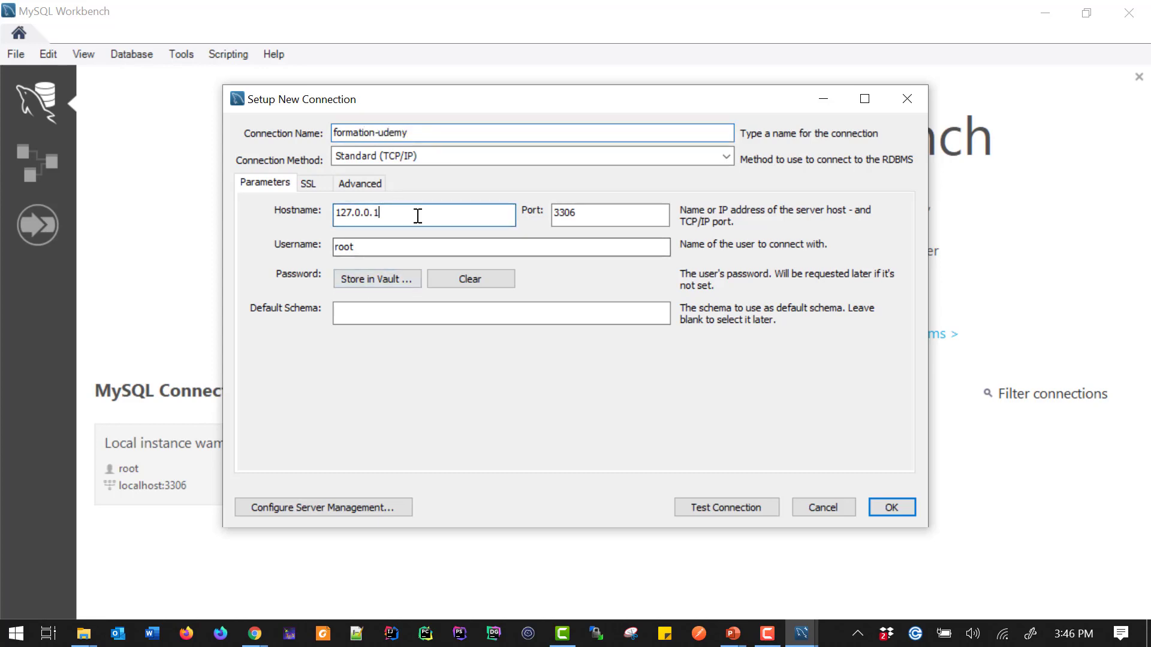
key(Tab)
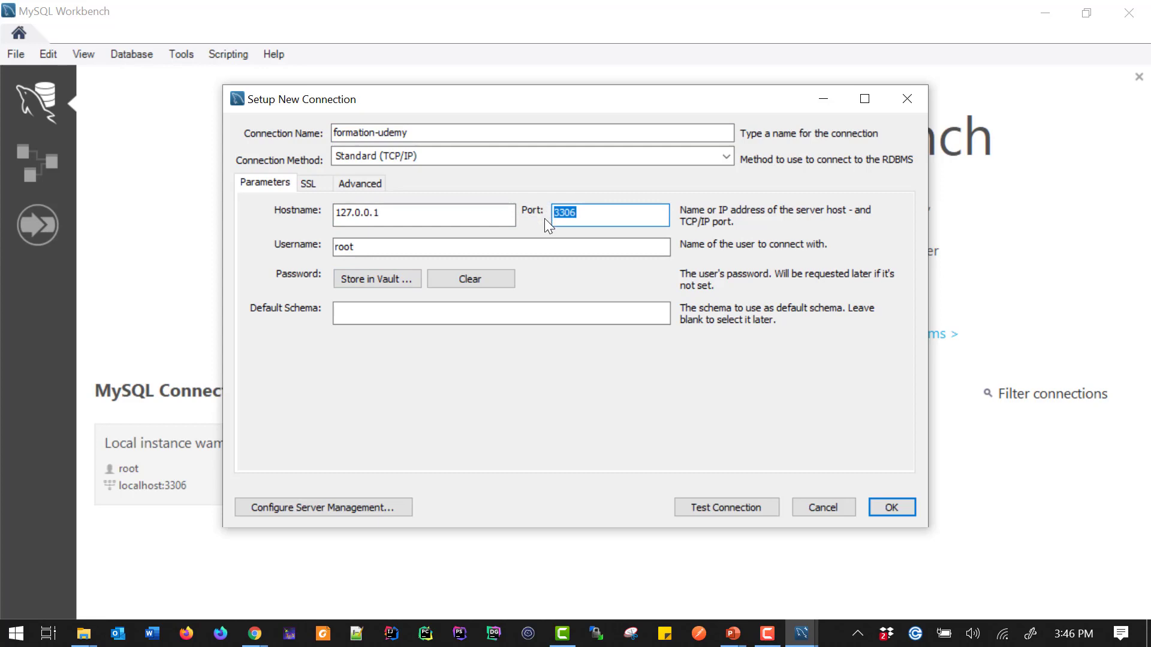
Store the root account password in the vault for this connection
click(356, 279)
text(*********)
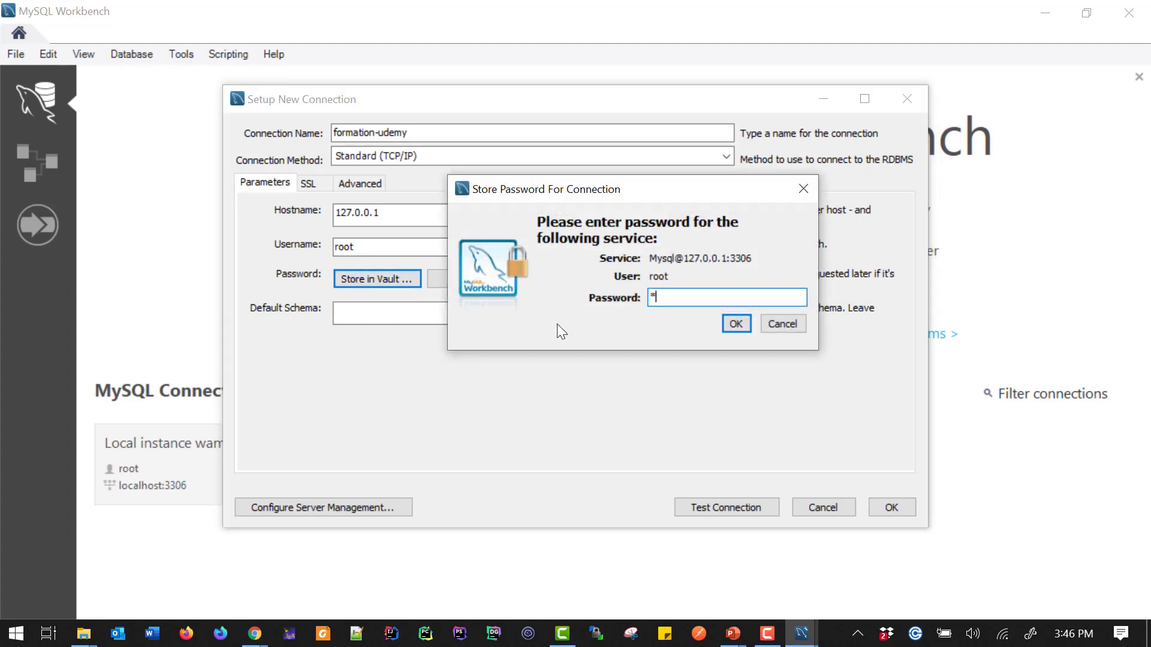
text(**)
key(BackSpace)
key(BackSpace)
key(BackSpace)
key(BackSpace)
key(BackSpace)
key(BackSpace)
key(BackSpace)
key(BackSpace)
key(BackSpace)
key(BackSpace)
key(BackSpace)
text(***********)
click(739, 319)
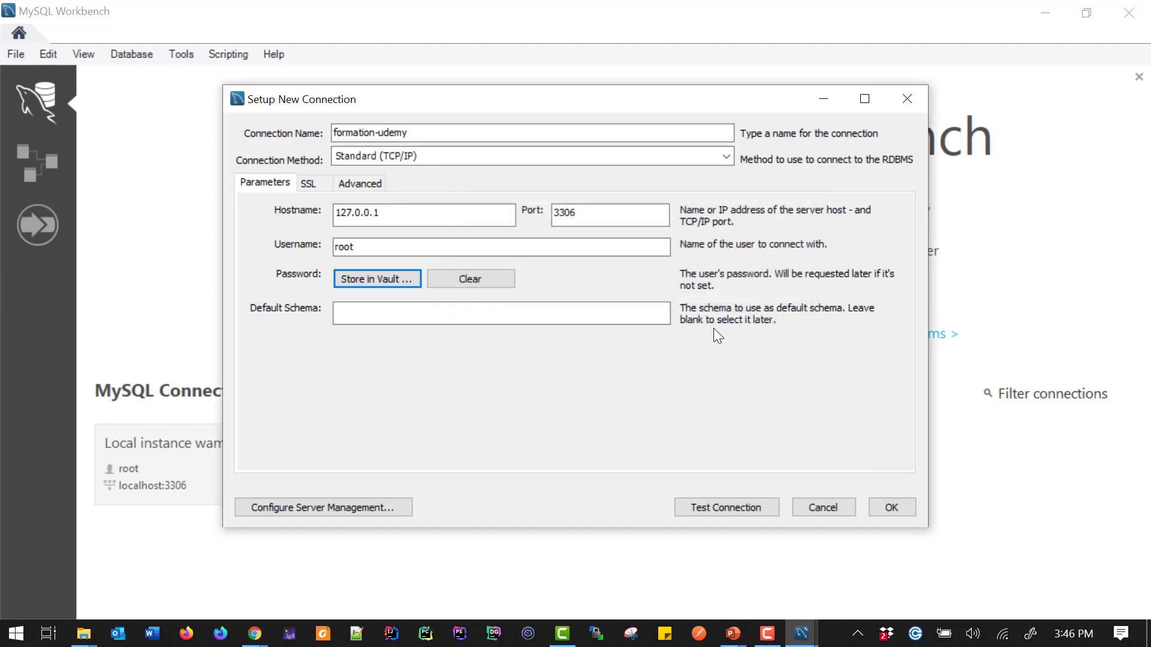
Test the formation-udemy connection and save it
click(708, 508)
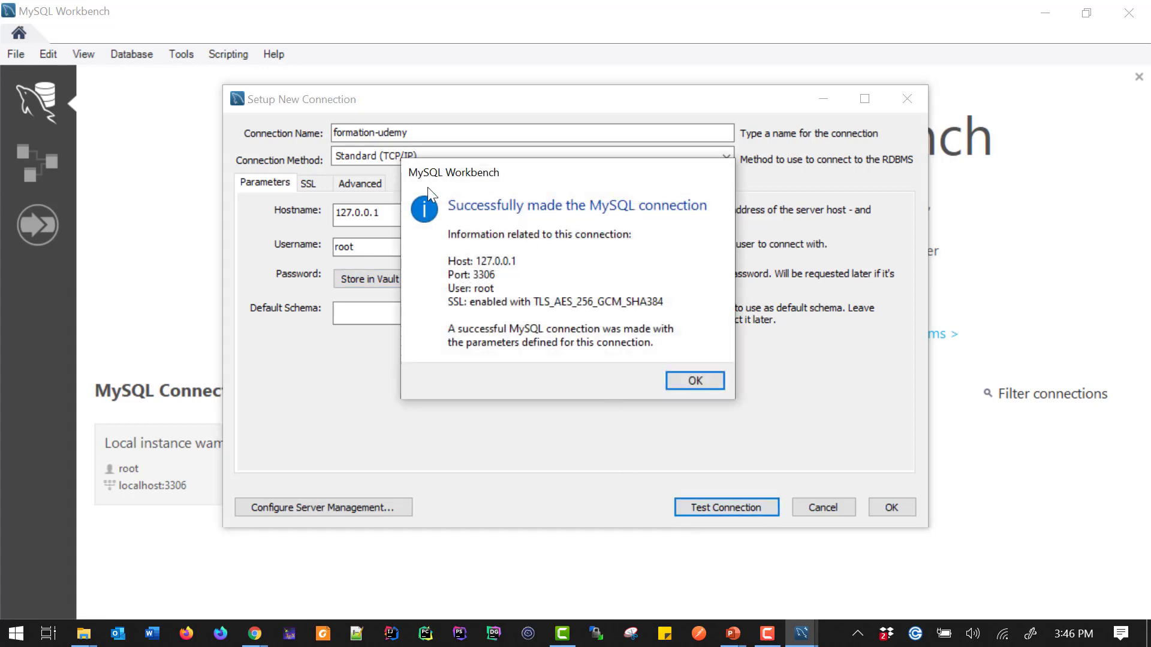
click(692, 382)
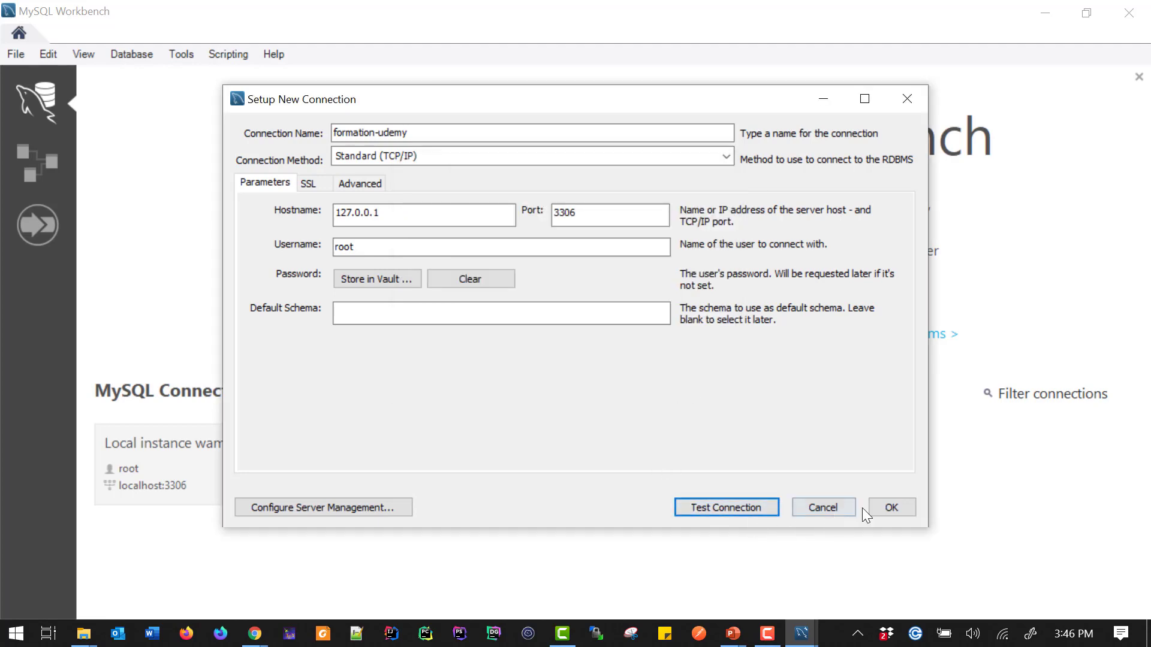
click(881, 507)
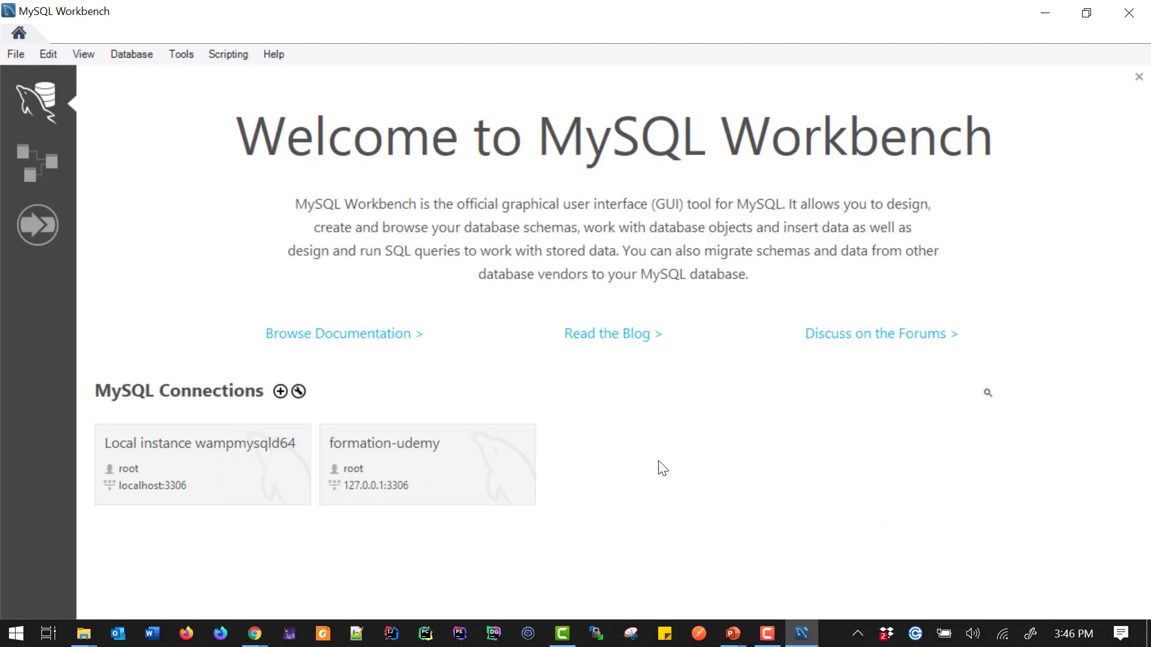
Create a second connection named forma-udemy-2 and set its username to the new user's name
click(280, 392)
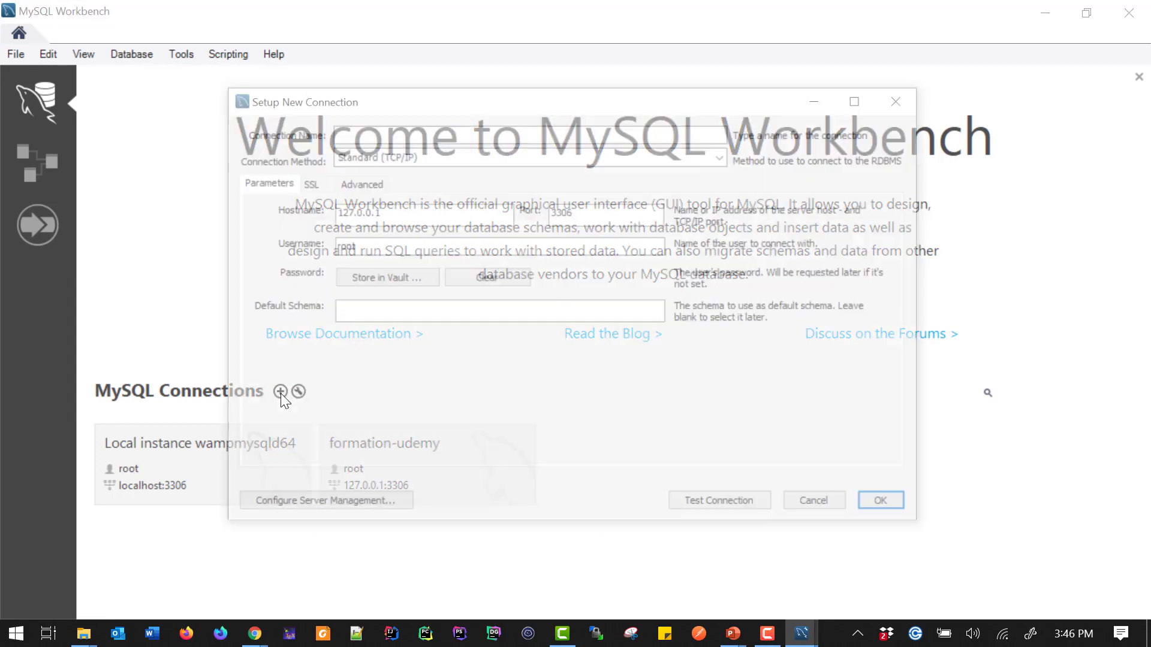
click(348, 126)
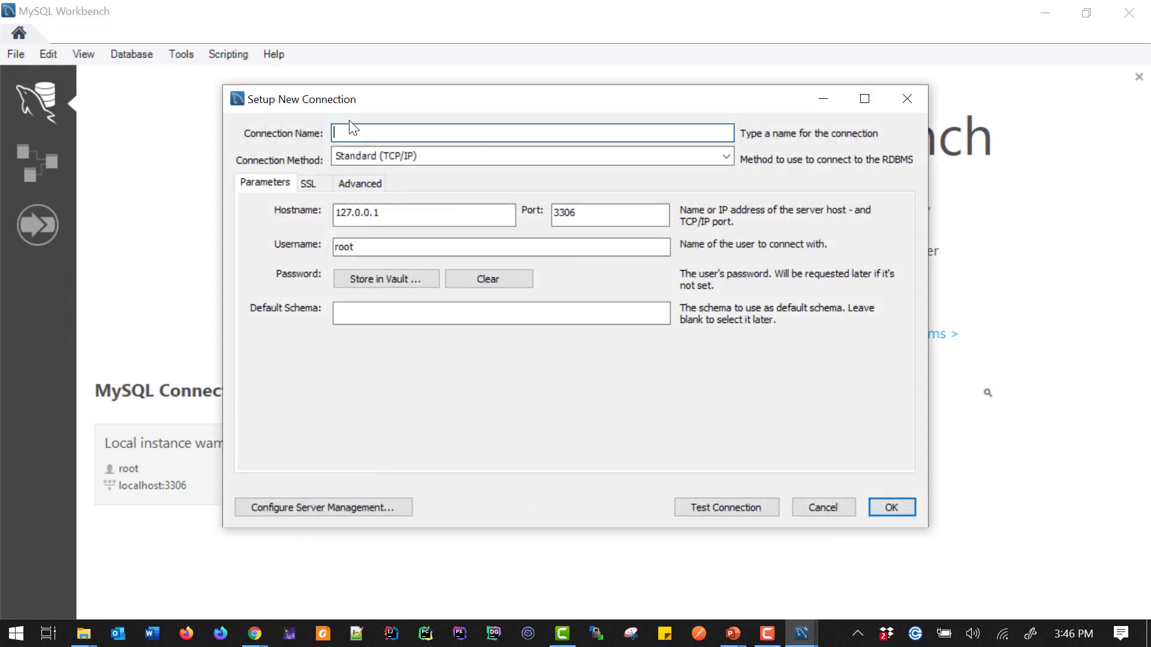
text(forma-)
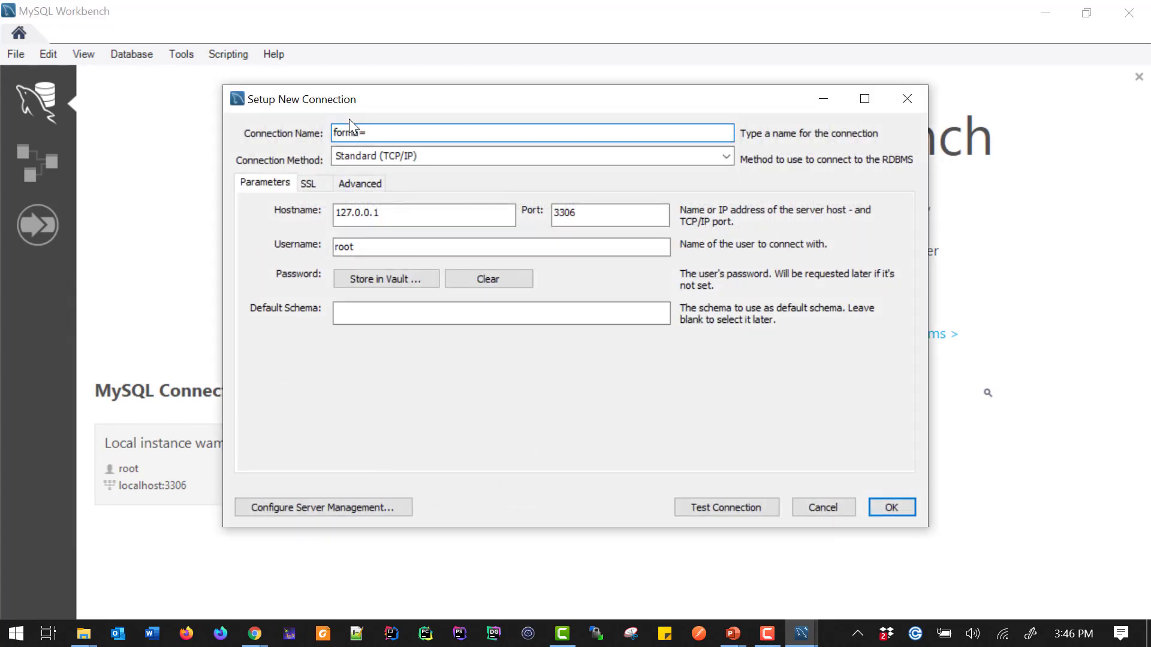
text(udemy-2)
drag(403, 247, 257, 245)
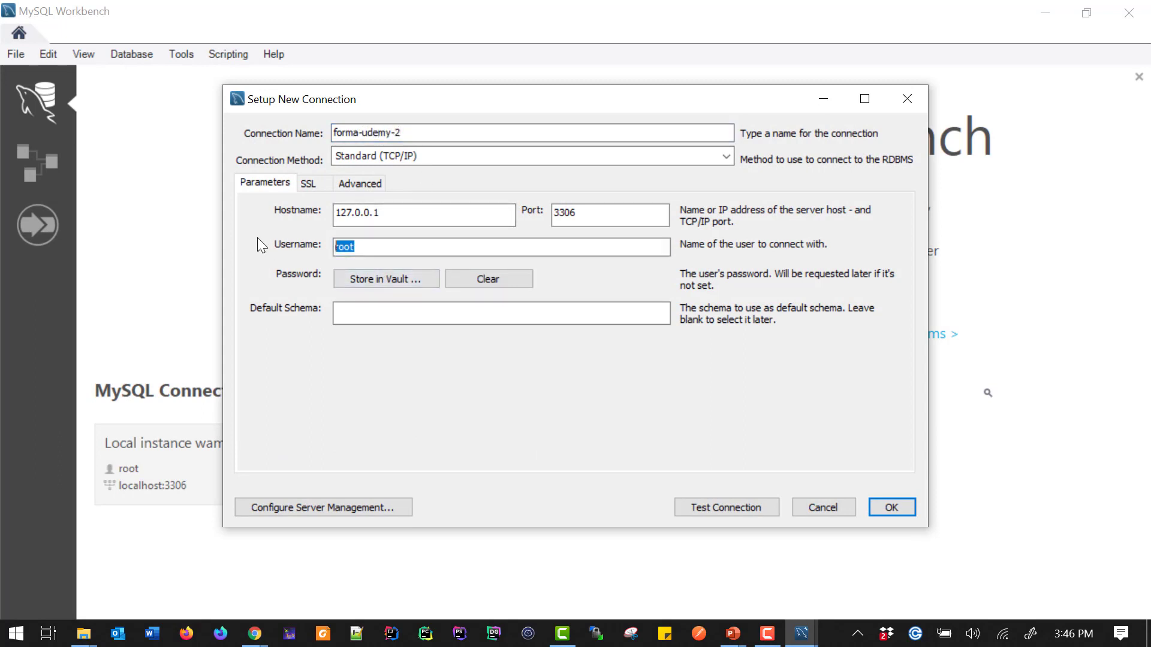
text(ahmed)
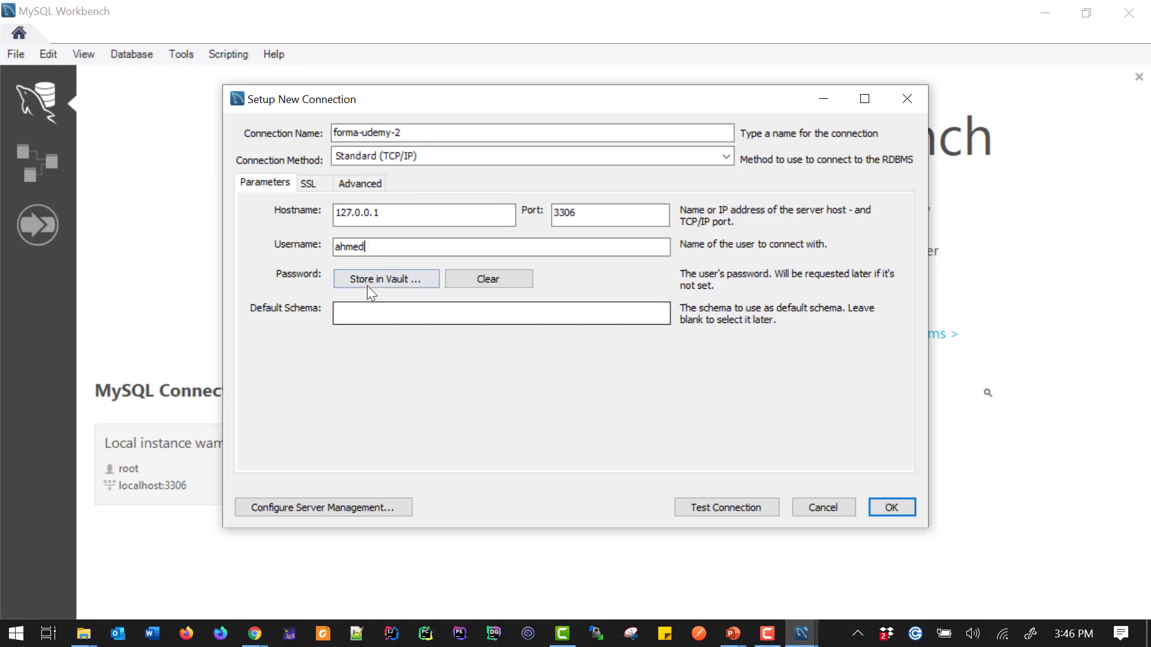
Store the new user's password in the vault for this connection
click(372, 283)
text(******)
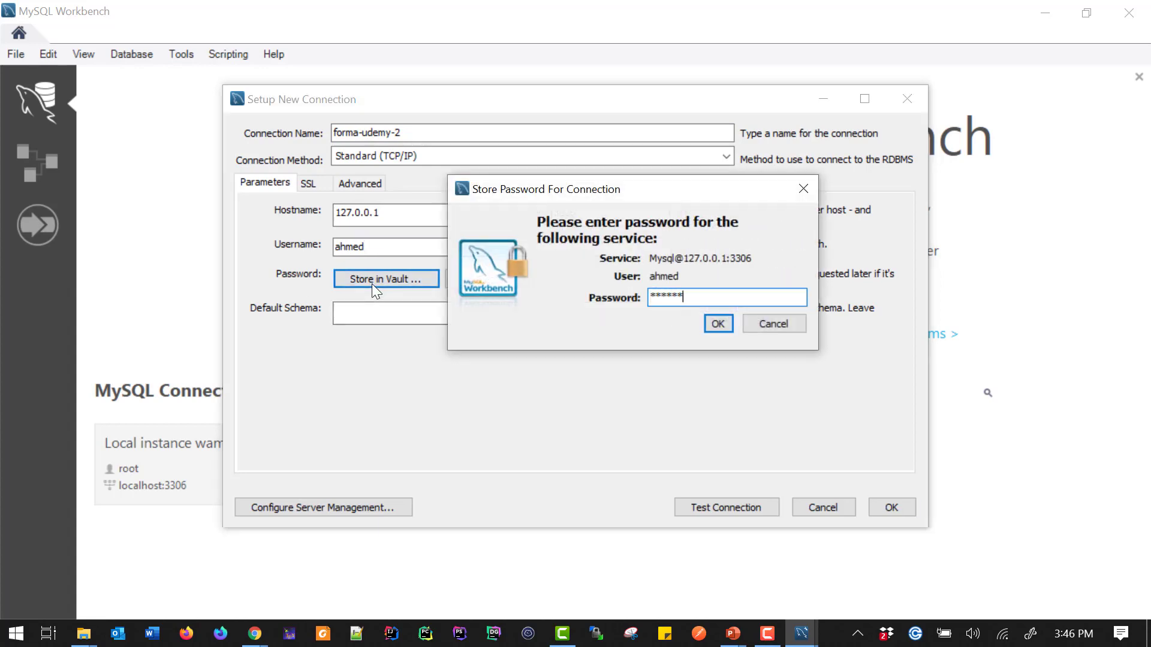
text(***)
click(717, 324)
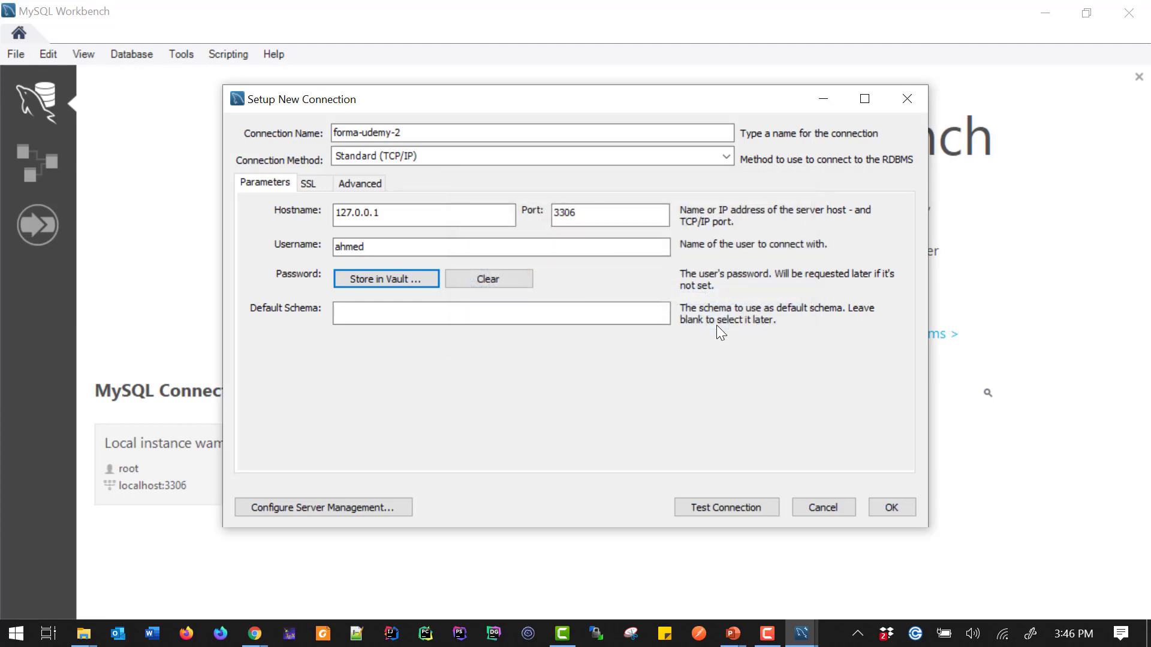
Review the connection's hostname, port, SSL and Advanced settings, then test the forma-udemy-2 connection
double_click(575, 215)
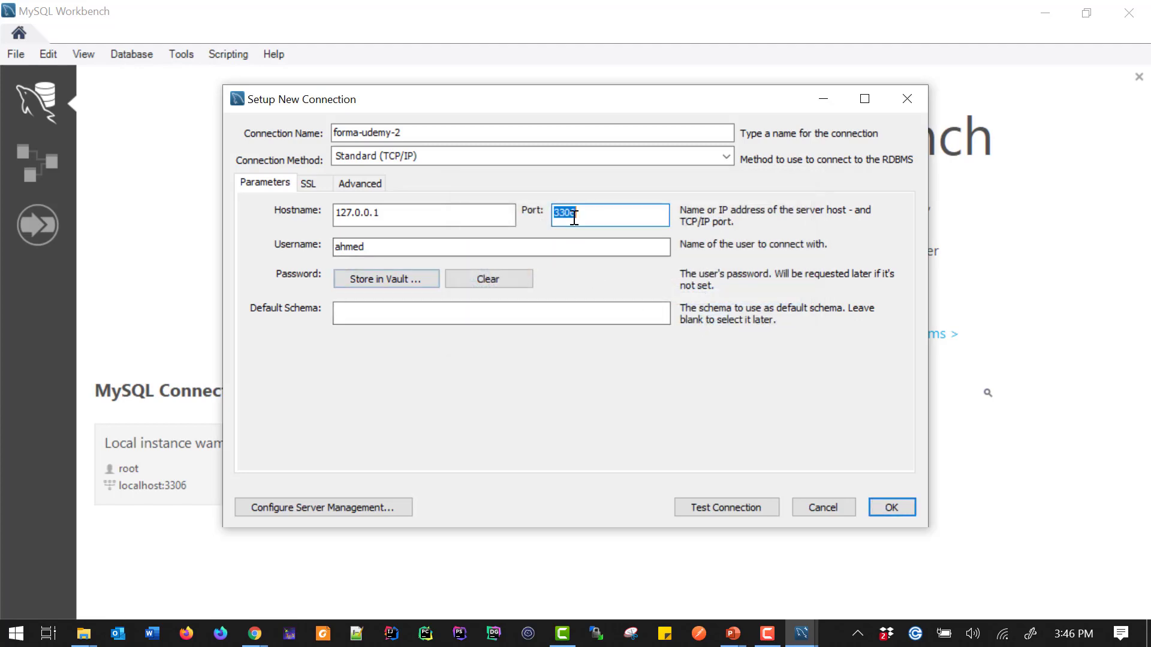
double_click(390, 213)
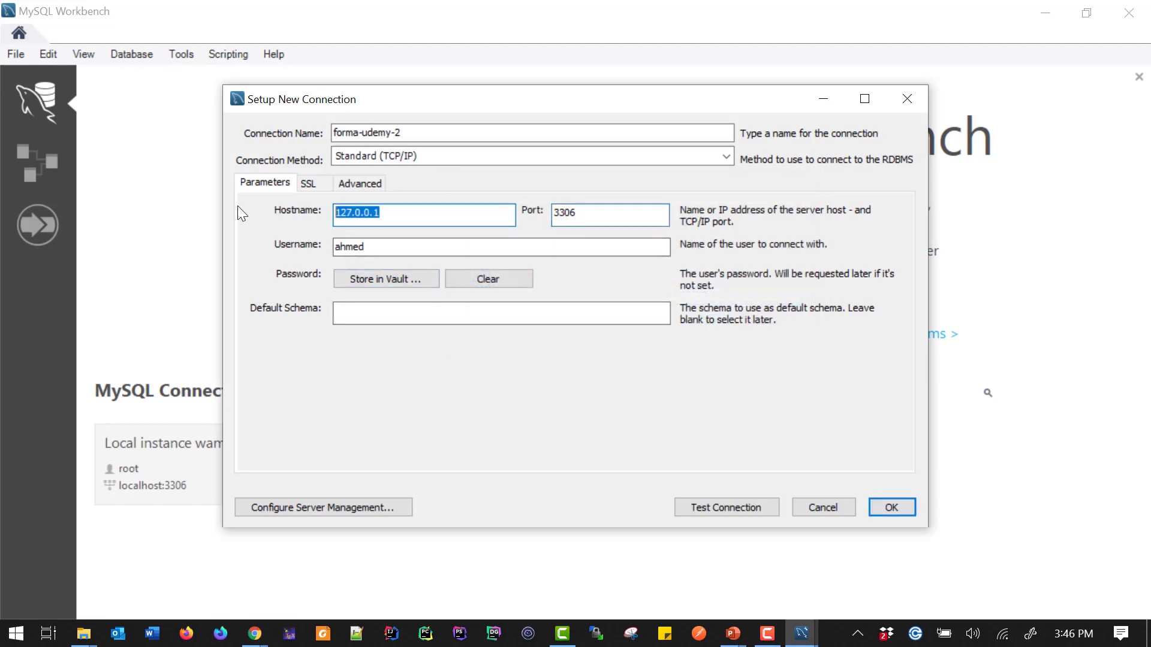
click(311, 185)
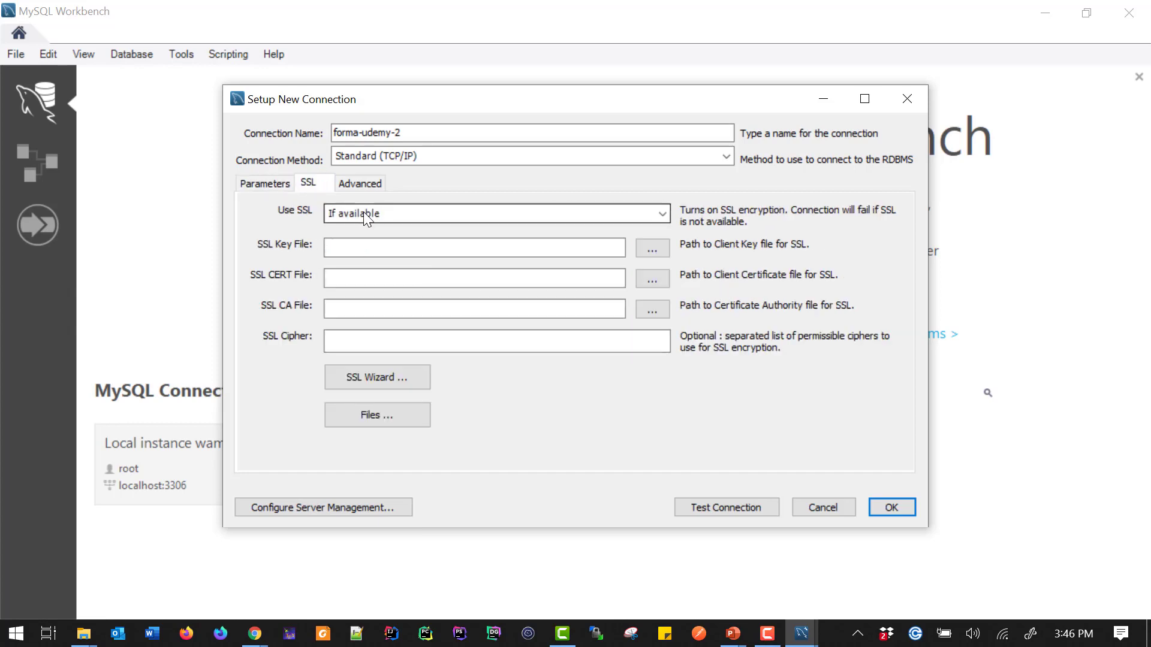
click(354, 182)
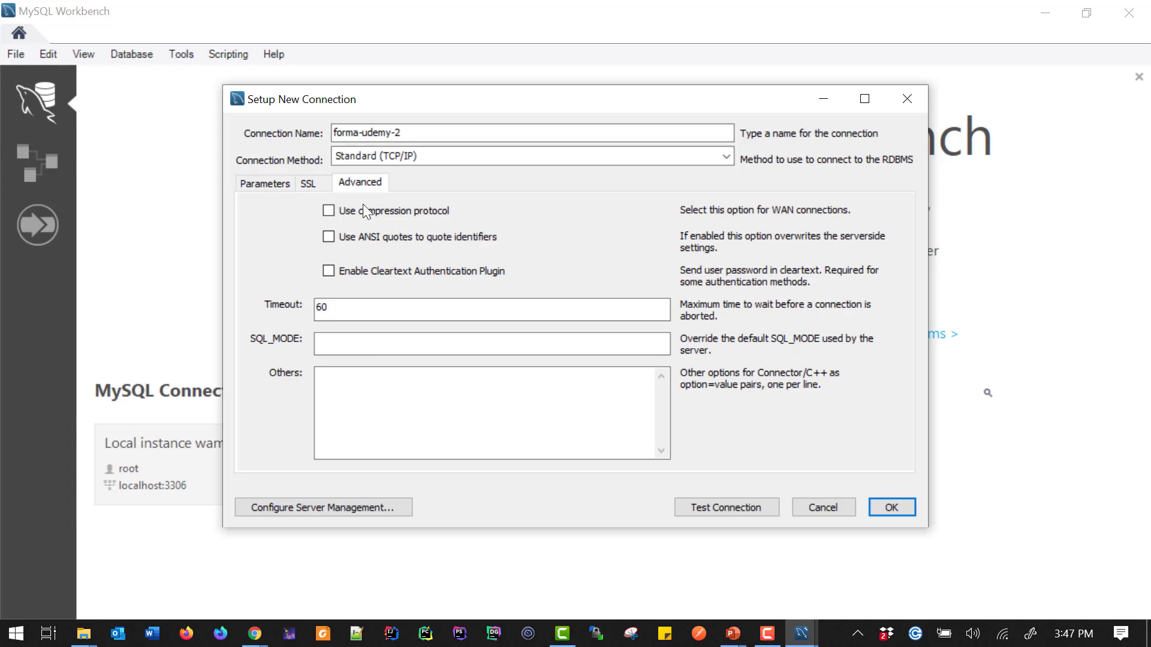
click(263, 185)
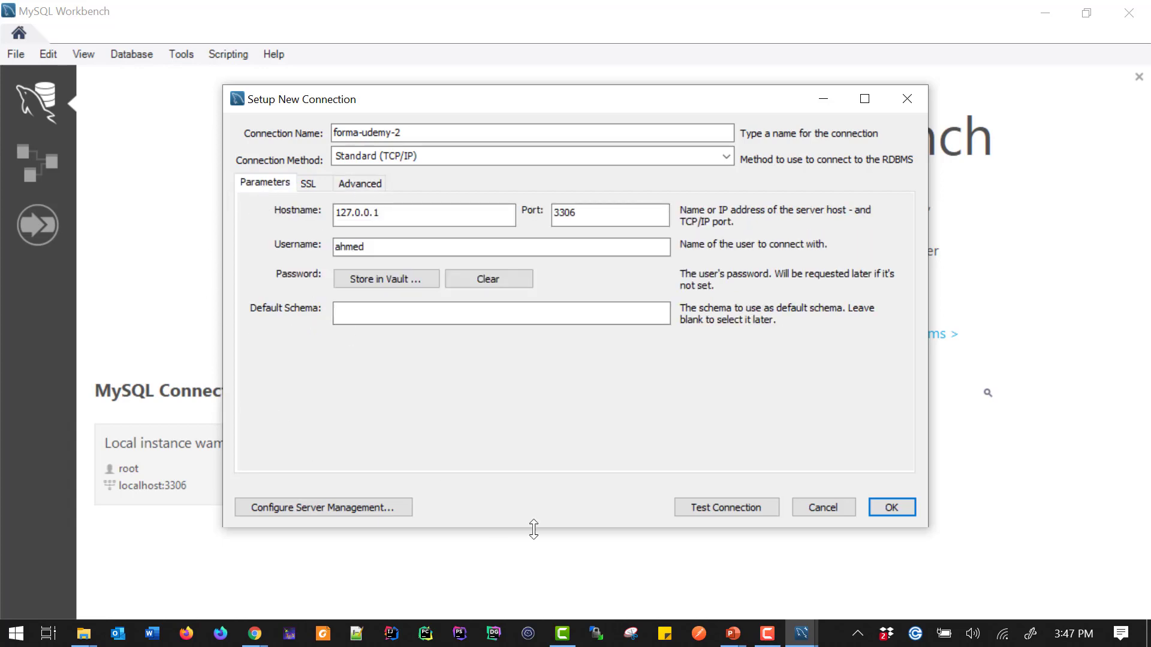
click(739, 505)
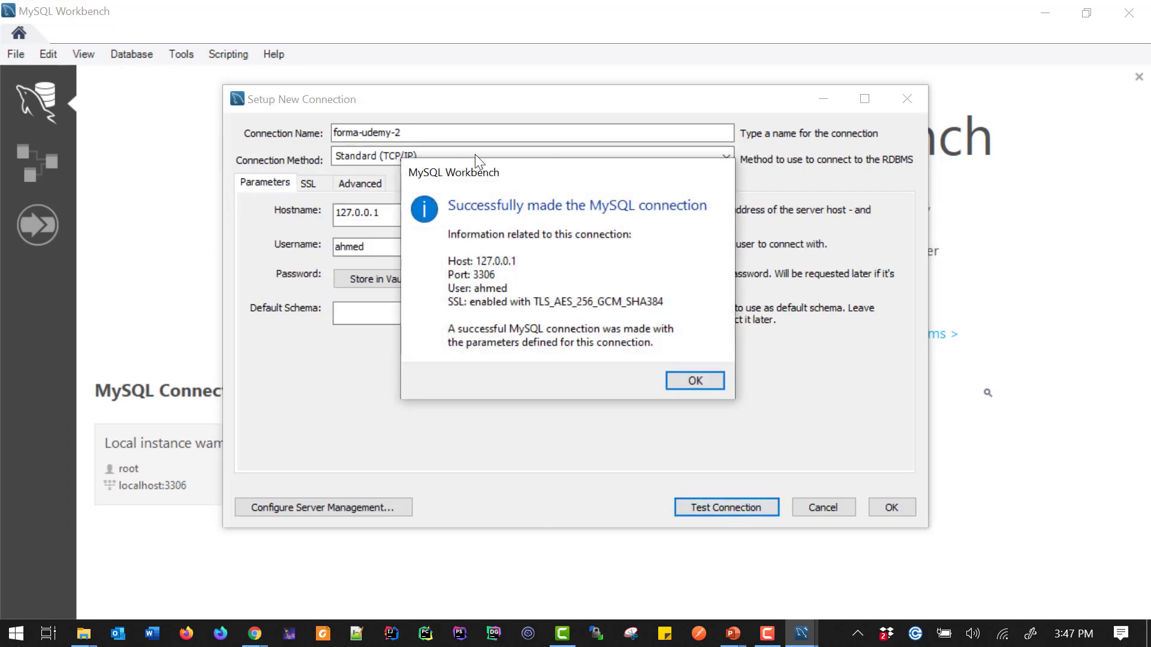
click(717, 383)
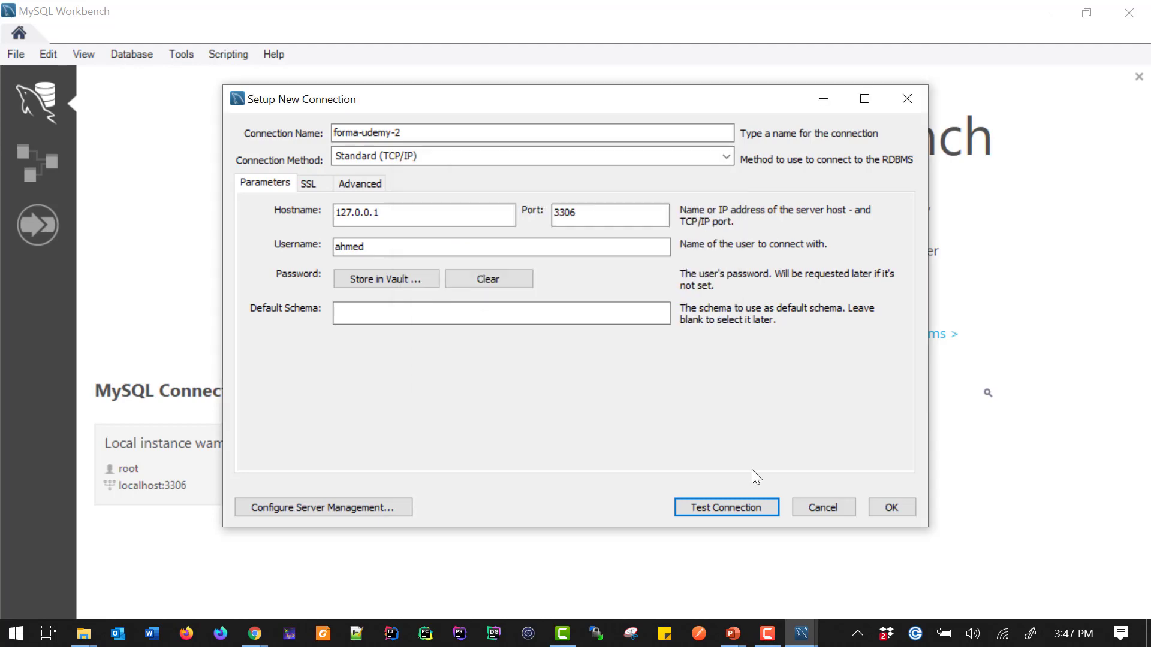
Save the forma-udemy-2 connection and open the formation-udemy connection from the home screen
click(892, 507)
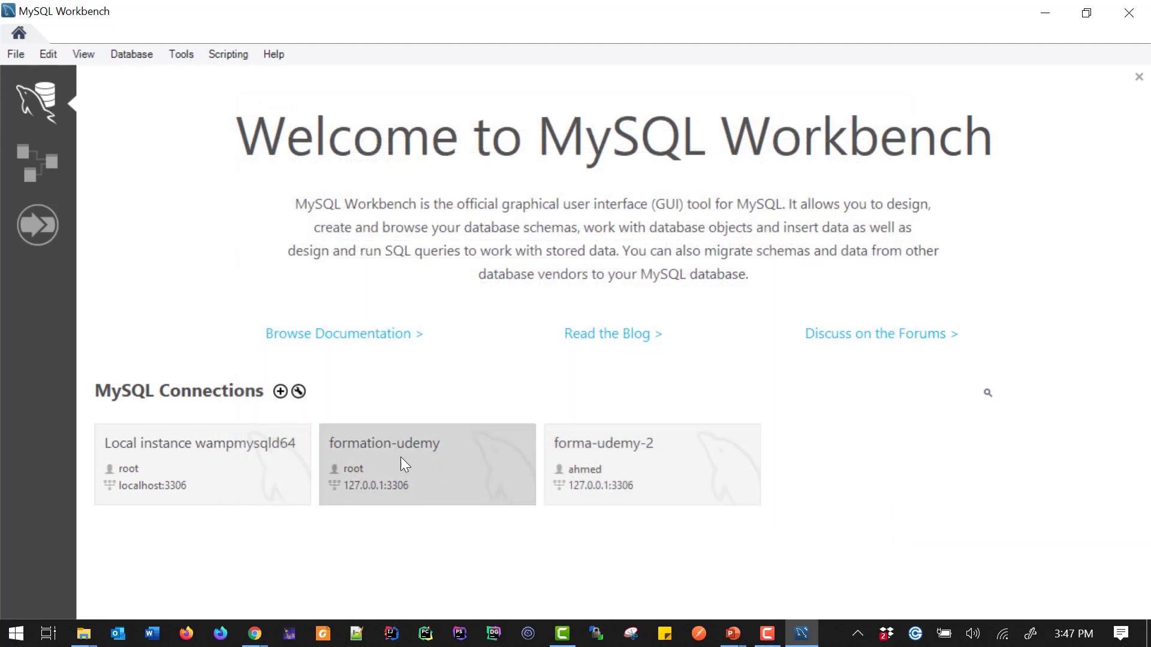
click(423, 457)
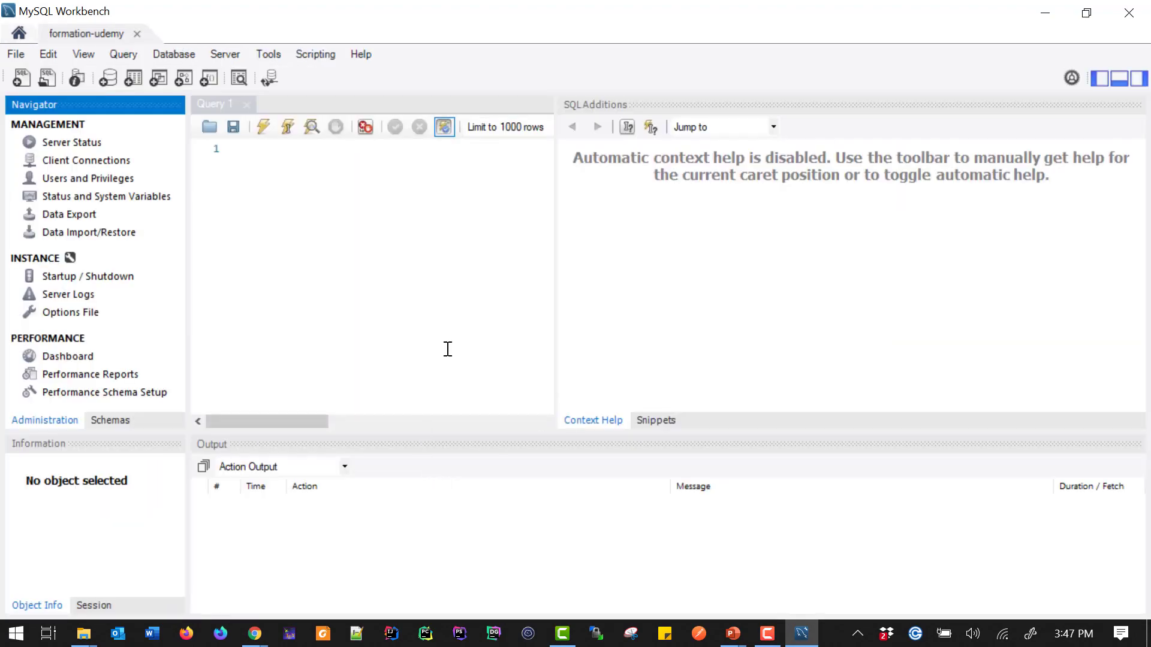
Try to run the query show dbs; in the query editor
click(263, 225)
text(show )
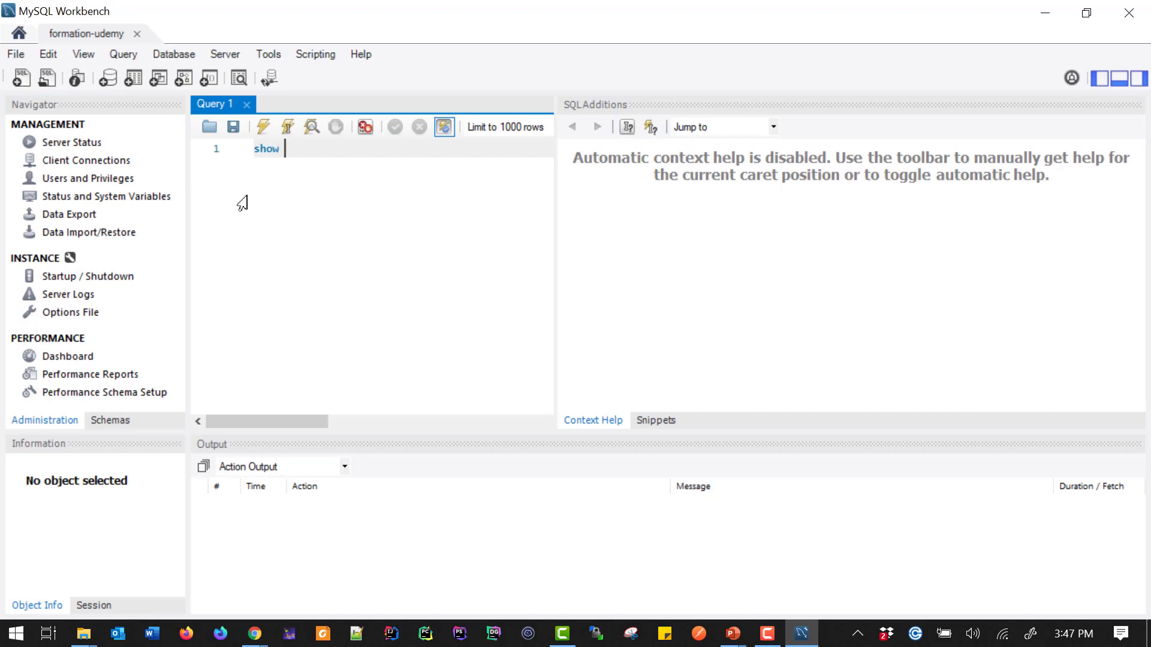
text(dbs')
text(;)
key(ctrl+Return)
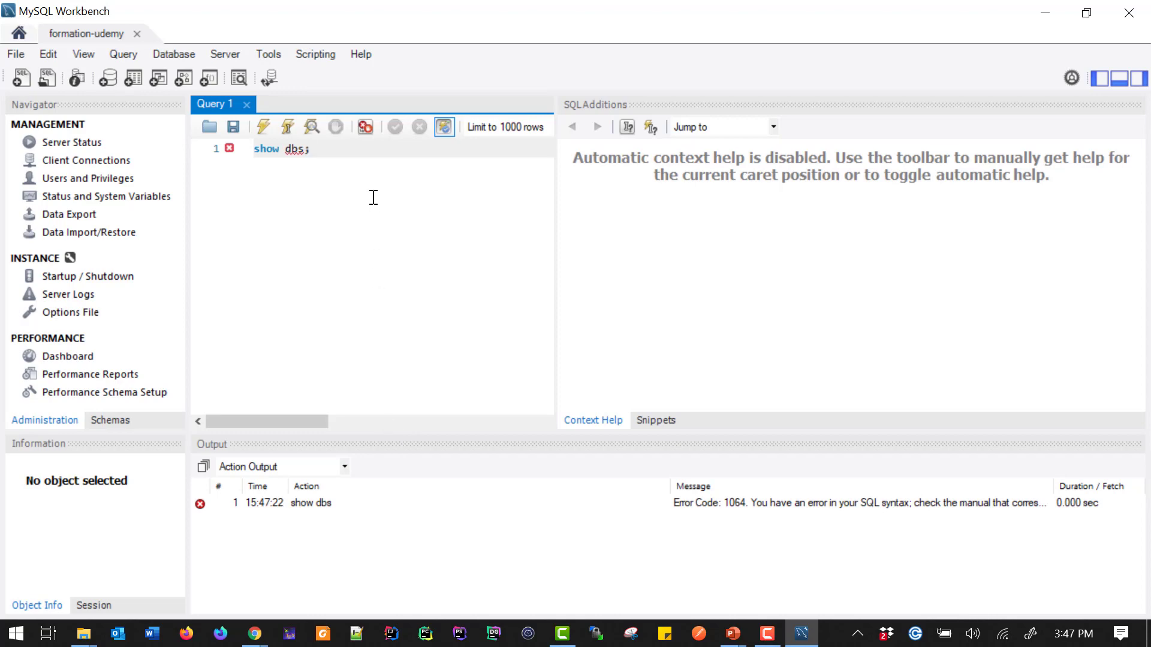
Correct the query to show databases, execute it, and widen the query and results area
key(BackSpace)
key(BackSpace)
key(BackSpace)
key(BackSpace)
text(DATABASE)
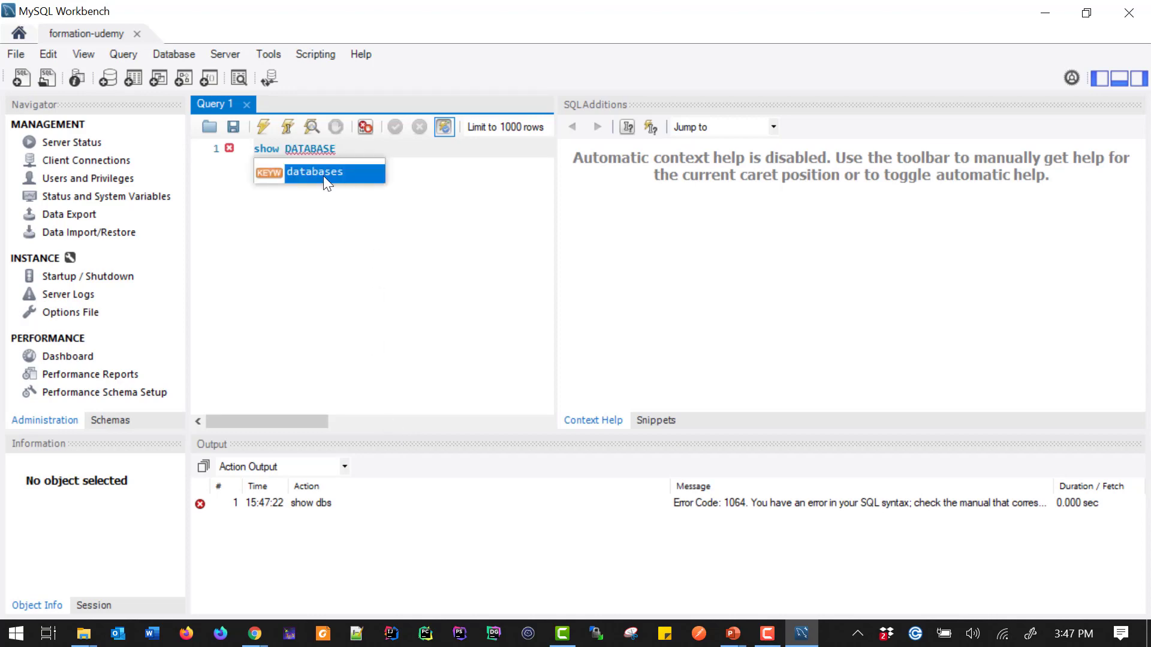
key(Return)
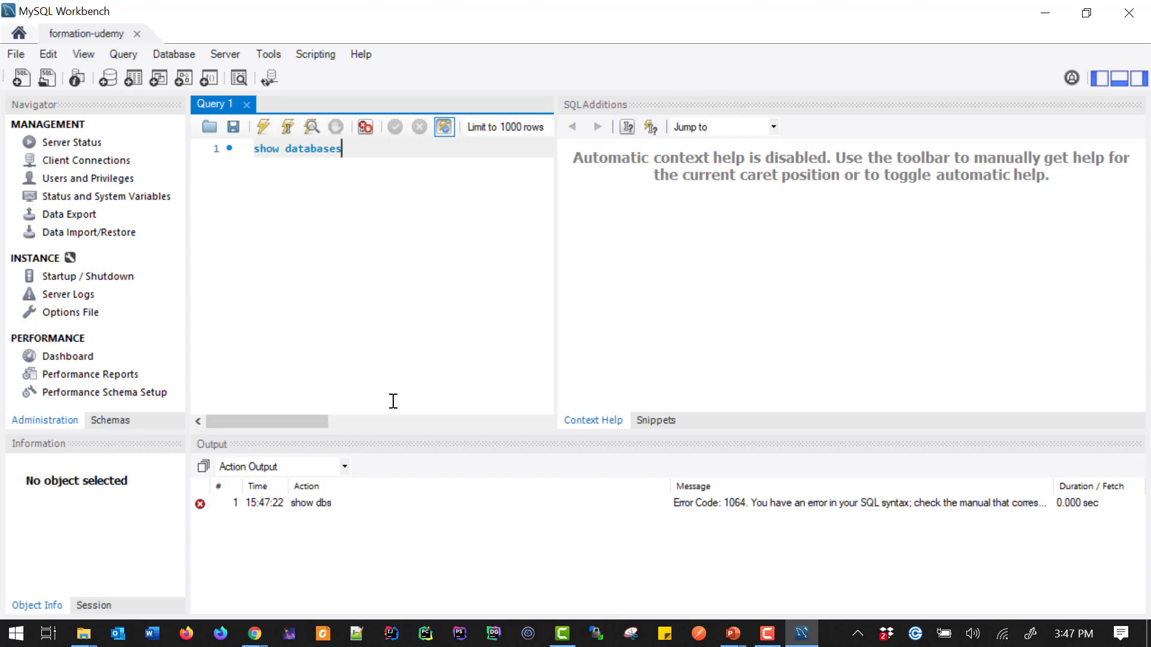
key(ctrl+Return)
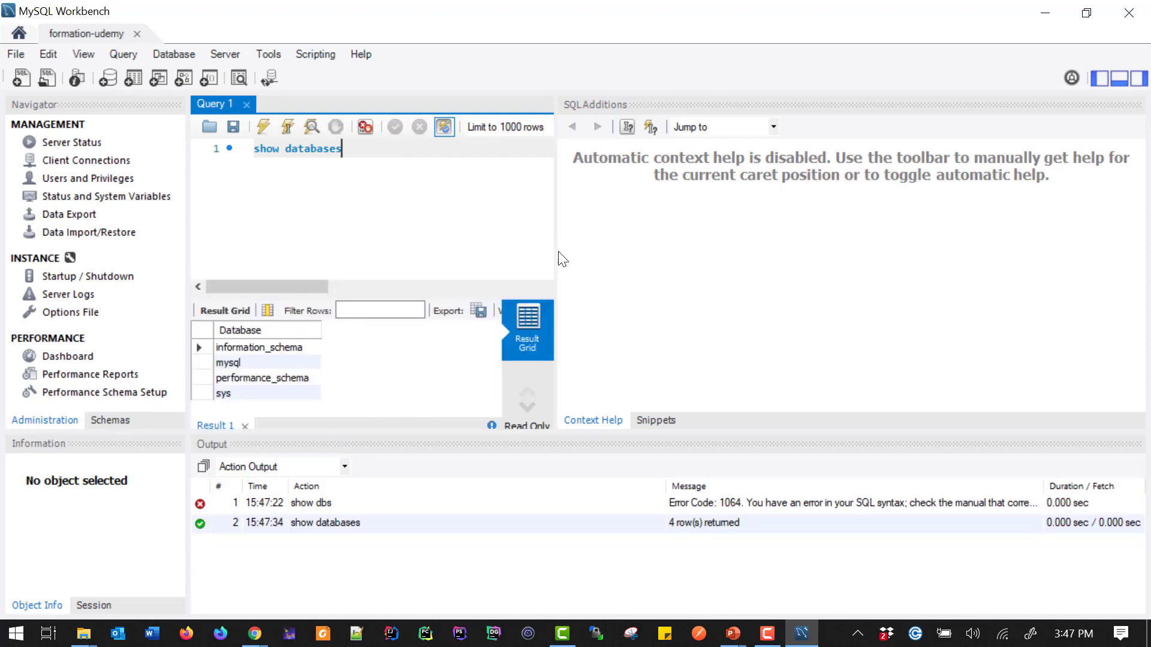
drag(553, 250, 771, 255)
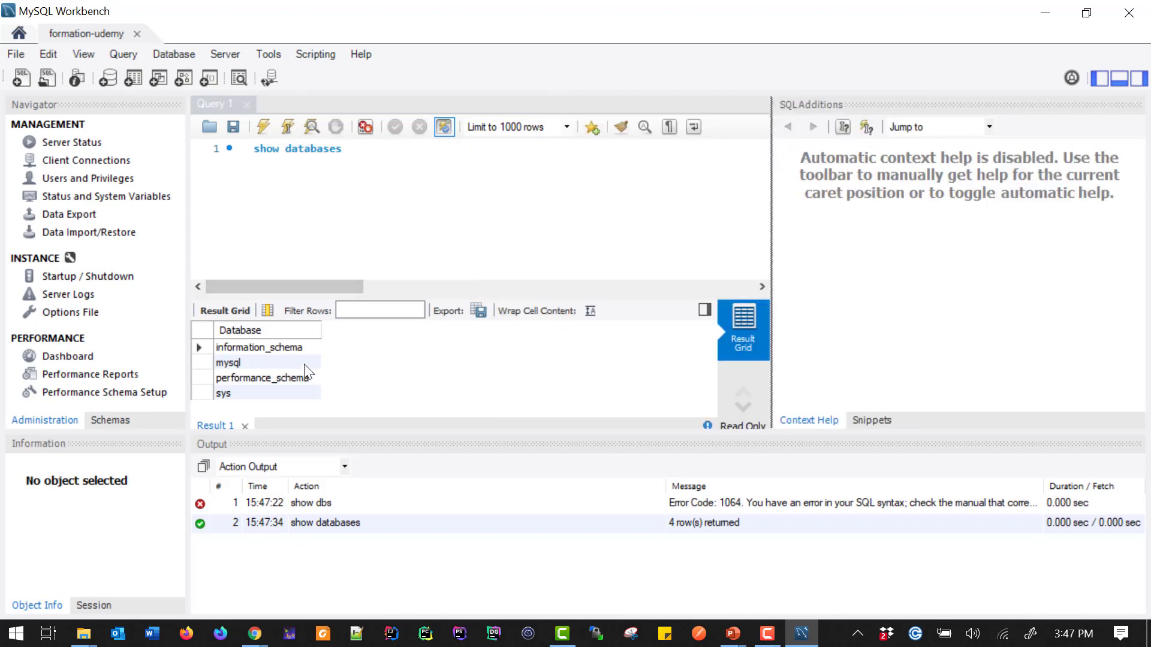